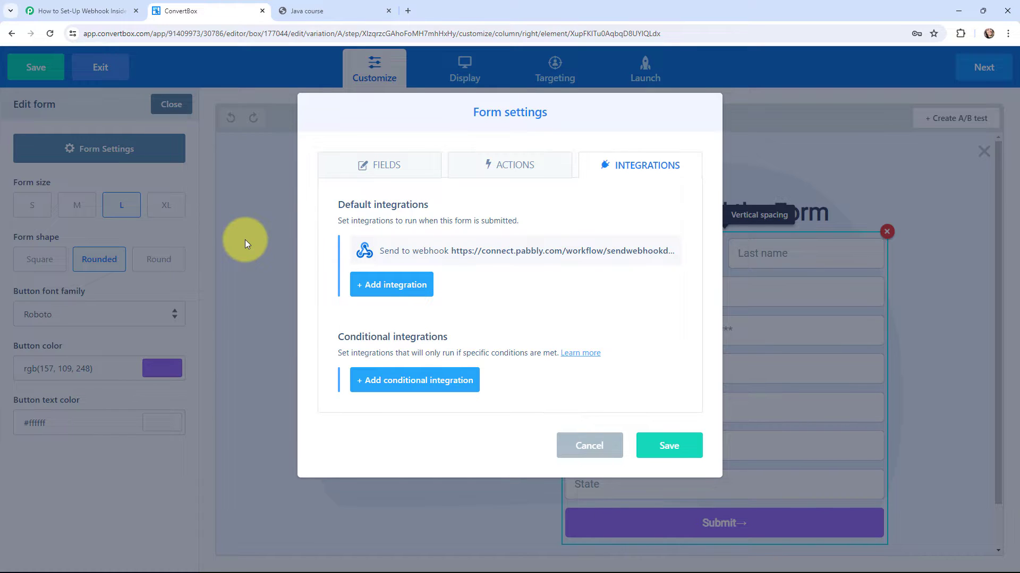
Step: Switch to the Pabbly Connect workflow 'How to Set-Up Webhook Inside ConvertBox' in the first browser tab
{"action": "left_click", "coordinate": [79, 10]}
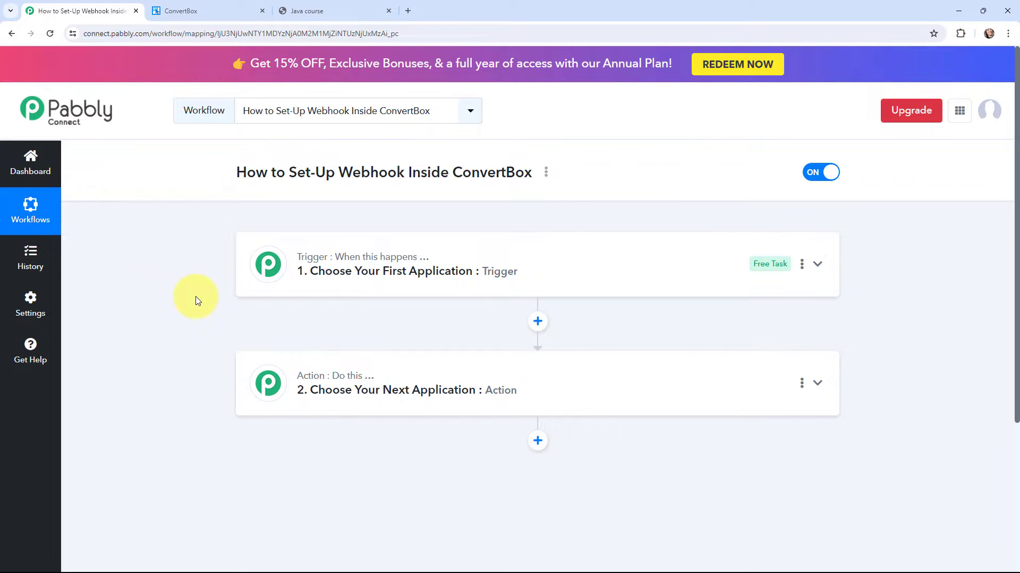
Step: Search 'convertbox' as the trigger app, select ConvertBox, and choose the New Lead Submission event
{"action": "left_click", "coordinate": [262, 256]}
{"action": "left_click", "coordinate": [289, 341]}
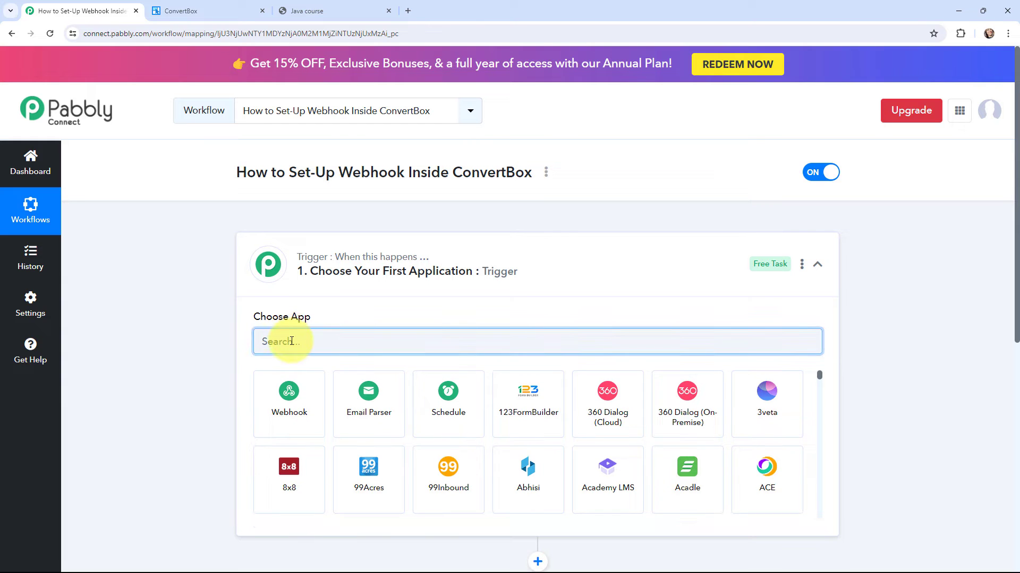
{"action": "type", "text": "conver"}
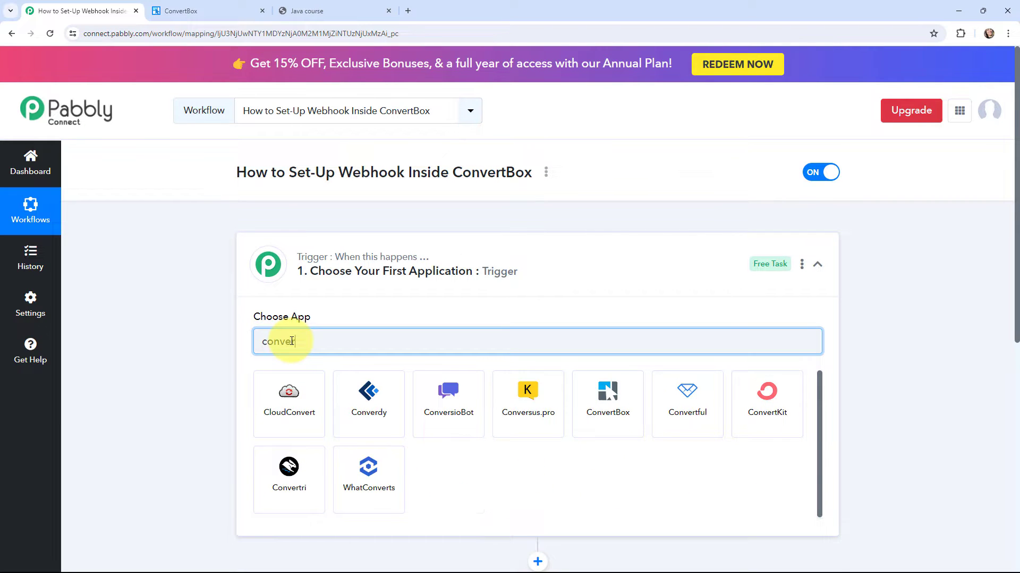
{"action": "type", "text": "tbox"}
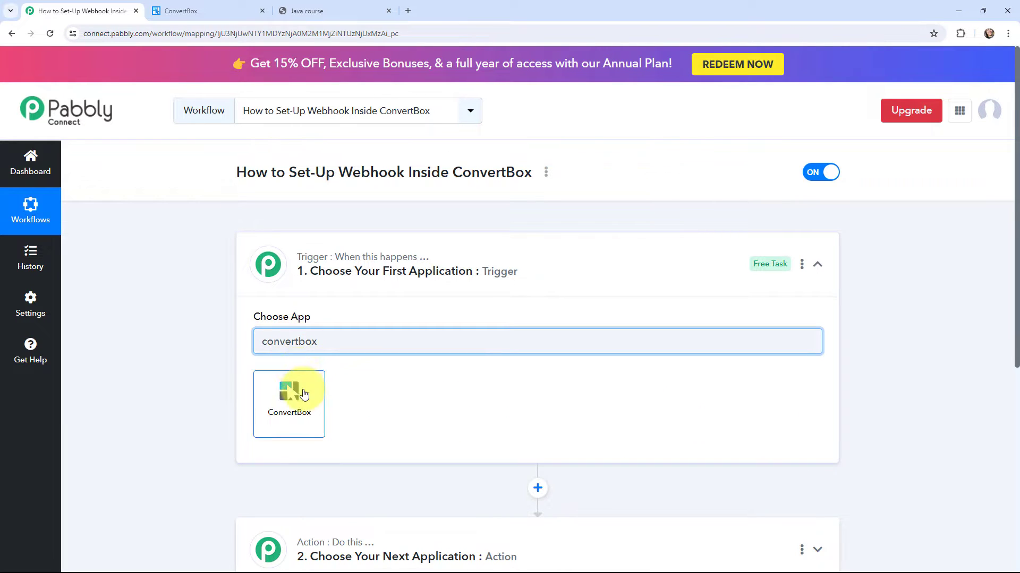
{"action": "left_click", "coordinate": [304, 394]}
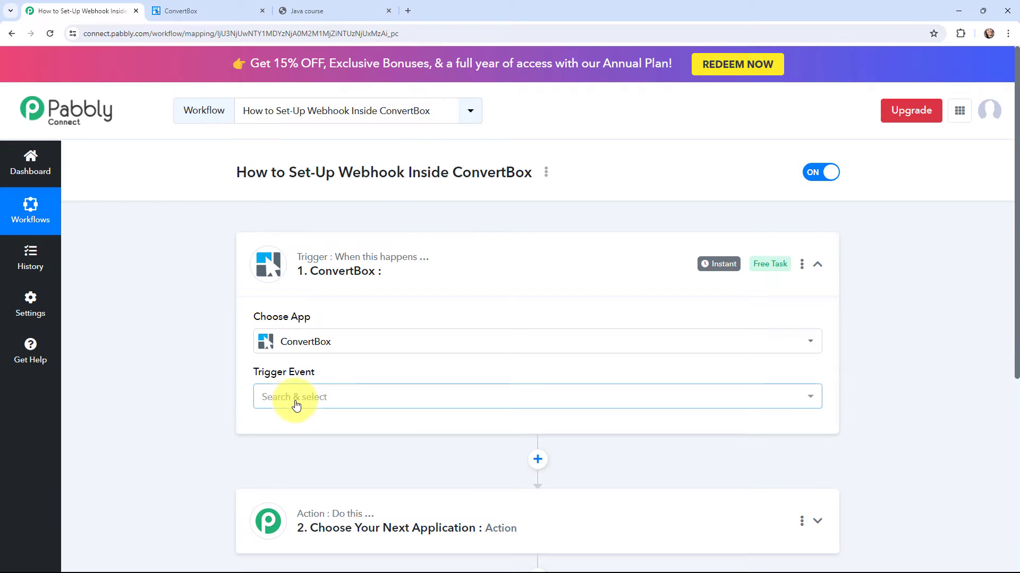
{"action": "left_click", "coordinate": [310, 402]}
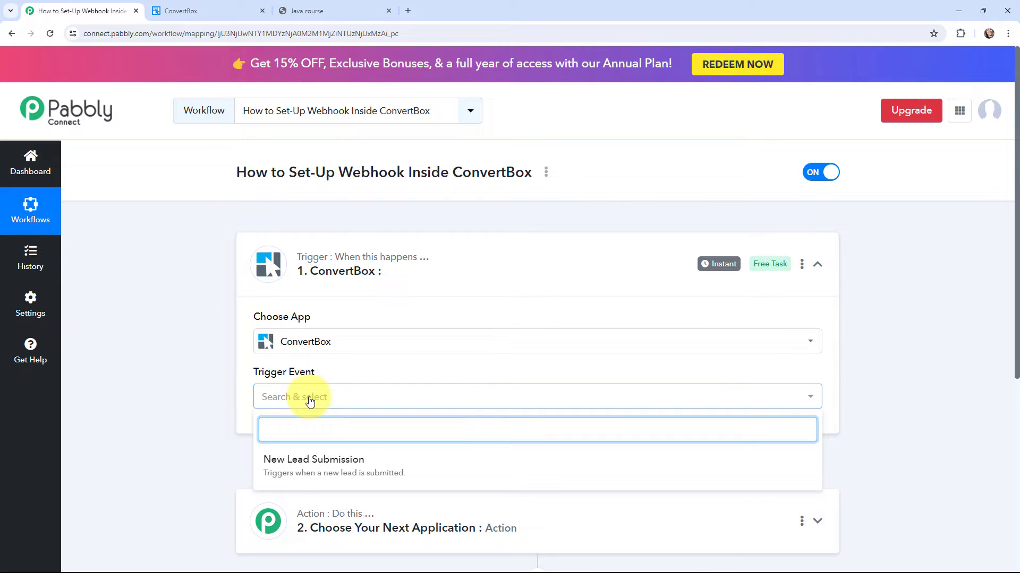
{"action": "left_click", "coordinate": [308, 466]}
Step: Read through the trigger's Webhook URL setup instructions in Pabbly, then move to the ConvertBox dashboard
{"action": "left_click", "coordinate": [308, 11]}
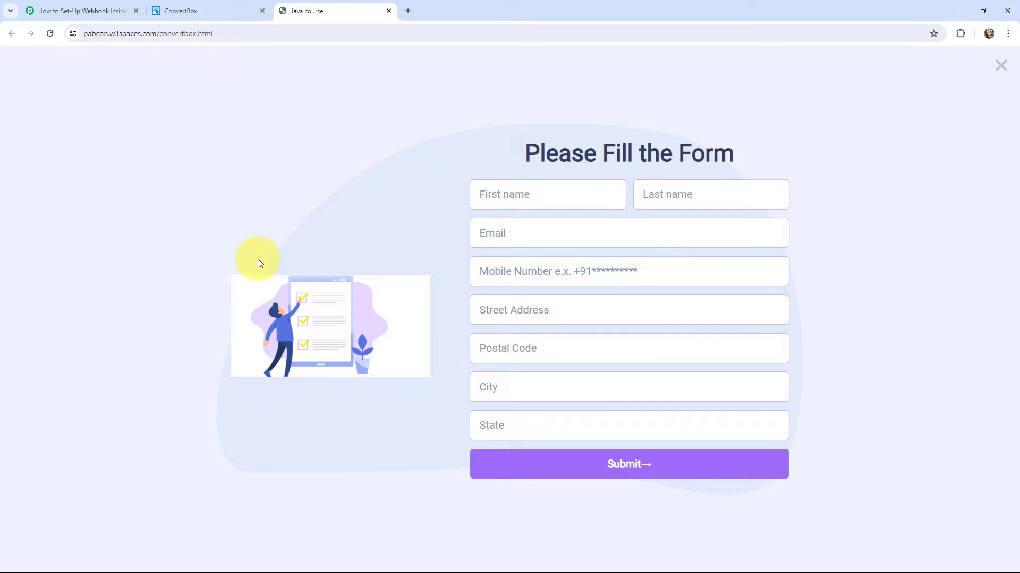
{"action": "left_click", "coordinate": [101, 9]}
{"action": "scroll", "coordinate": [171, 227], "scroll_direction": "down", "scroll_amount": 1}
{"action": "scroll", "coordinate": [171, 230], "scroll_direction": "down", "scroll_amount": 1}
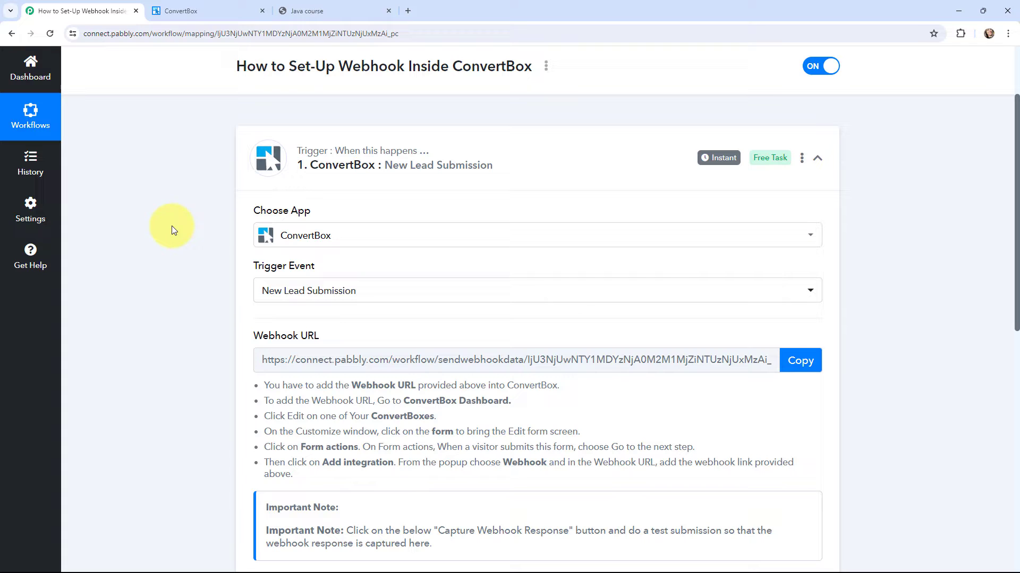
{"action": "left_click_drag", "start_coordinate": [251, 385], "coordinate": [298, 475]}
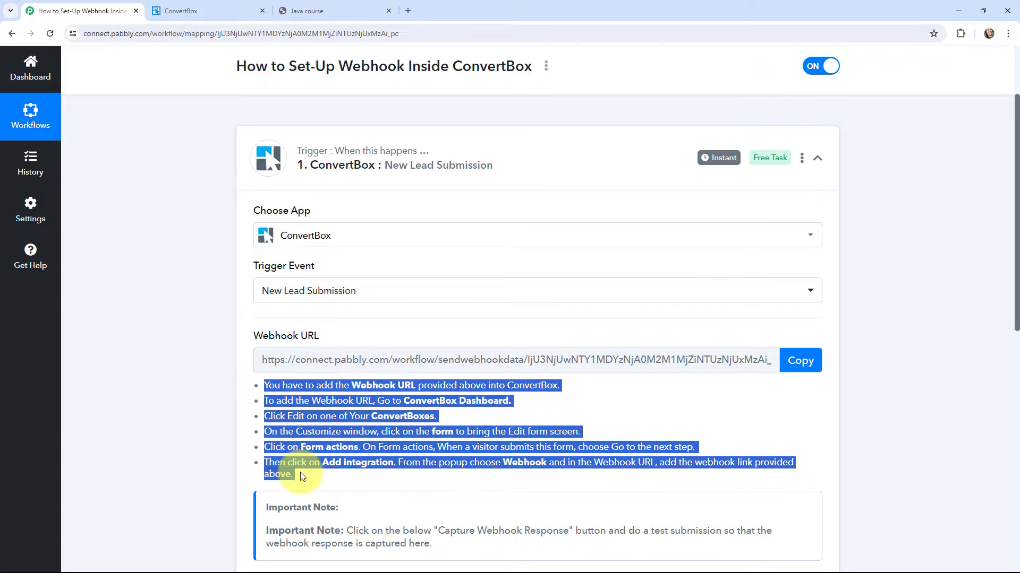
{"action": "left_click", "coordinate": [211, 370]}
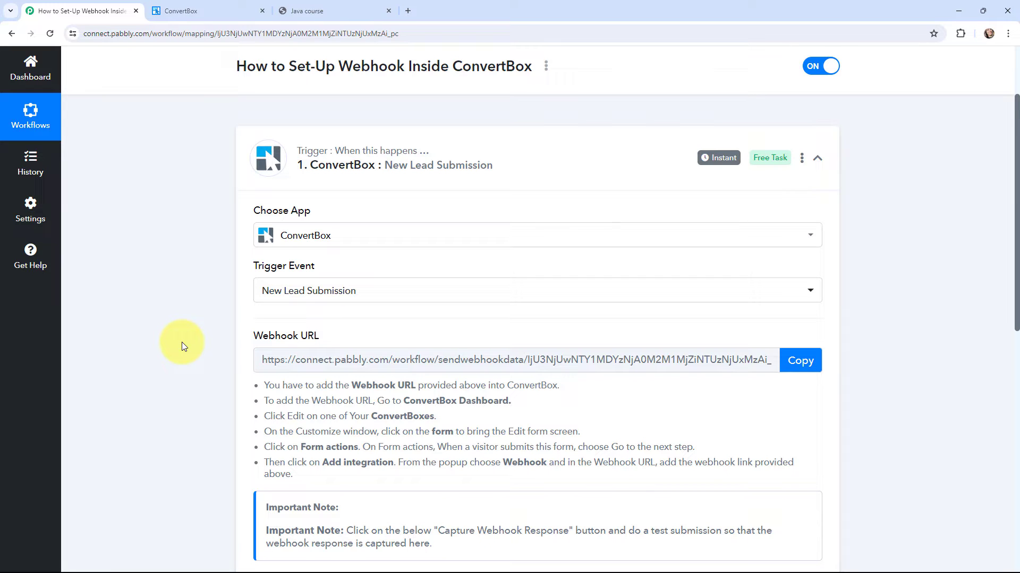
{"action": "key", "text": "ctrl+Tab"}
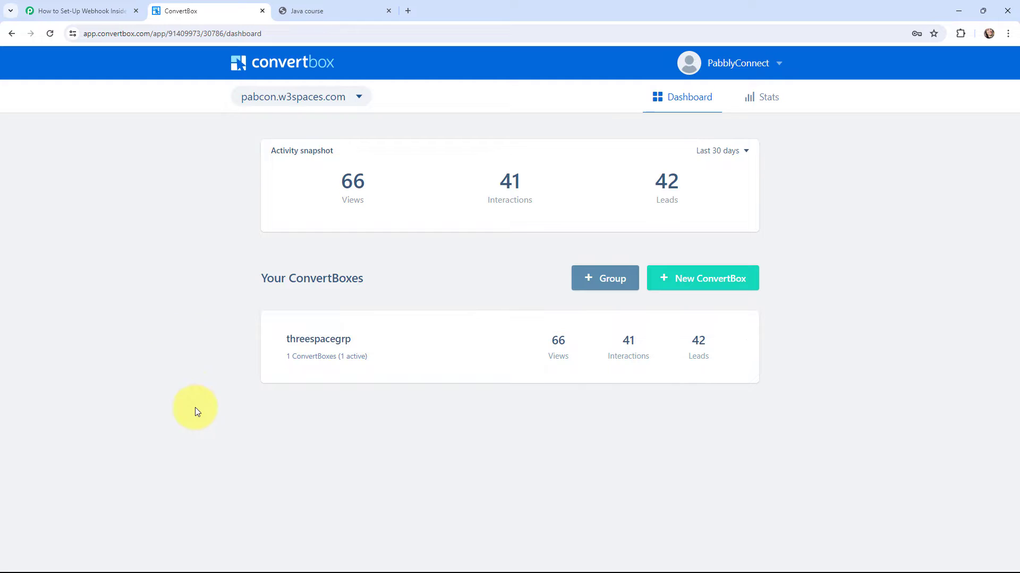
Step: Open the thereespacesbox in threespacegrp and show its lead form's Integrations settings
{"action": "left_click", "coordinate": [339, 340]}
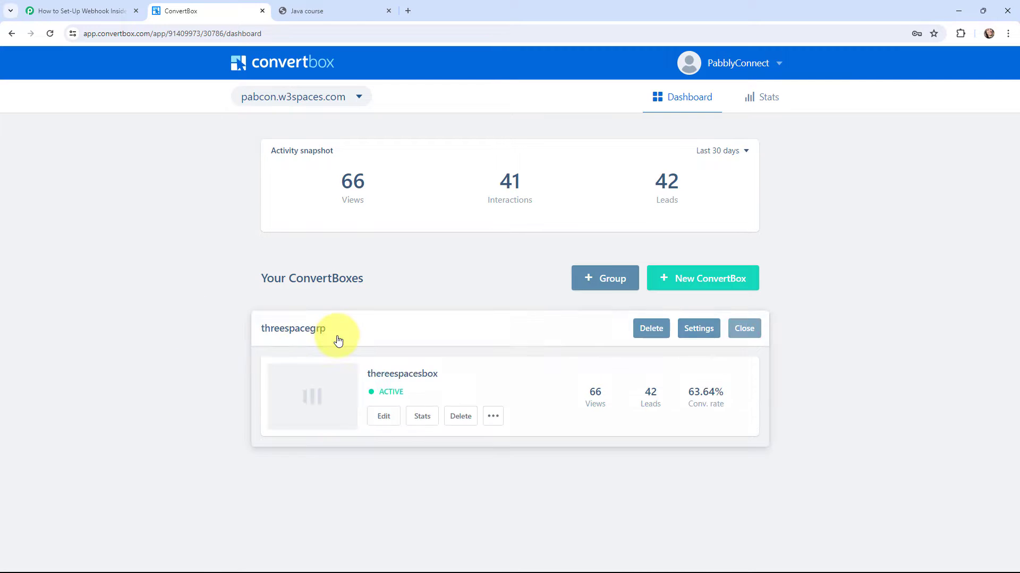
{"action": "left_click", "coordinate": [383, 416]}
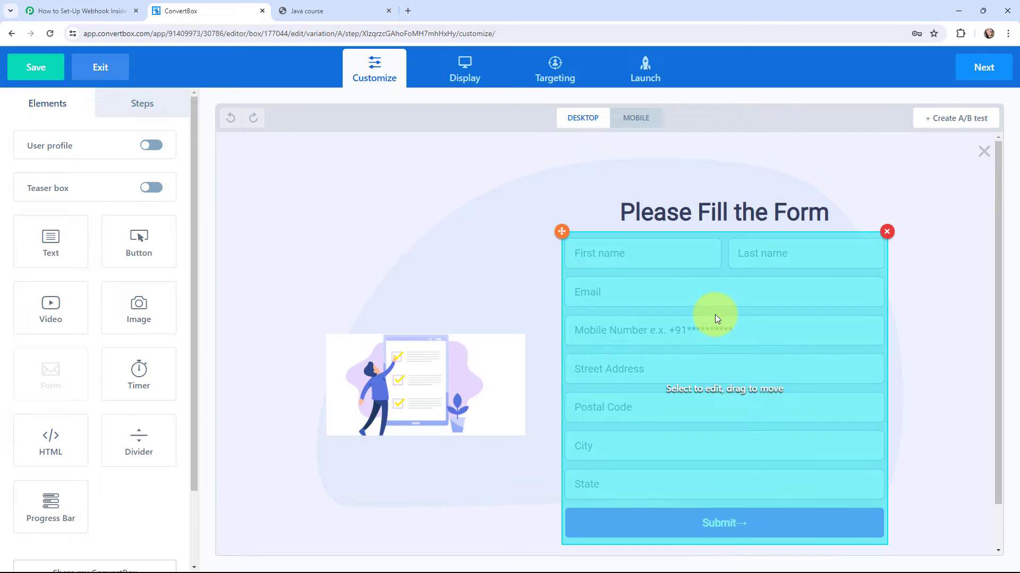
{"action": "left_click", "coordinate": [715, 314]}
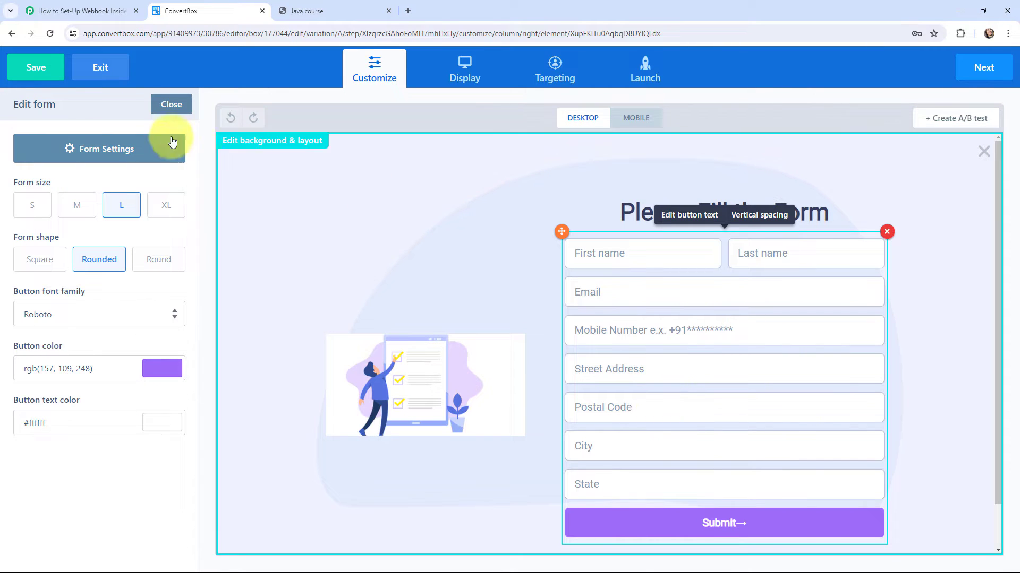
{"action": "left_click", "coordinate": [103, 148]}
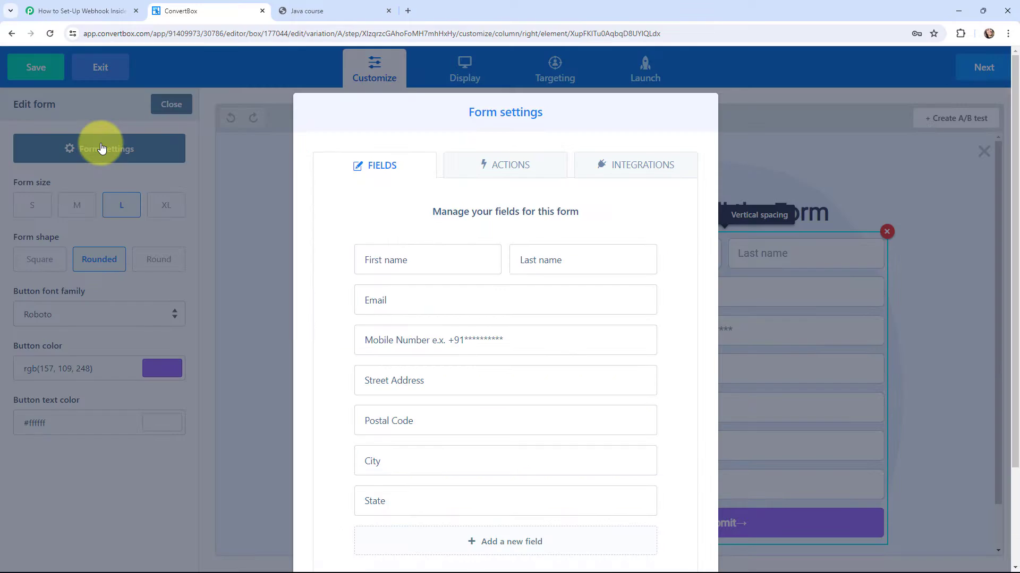
{"action": "left_click", "coordinate": [631, 169]}
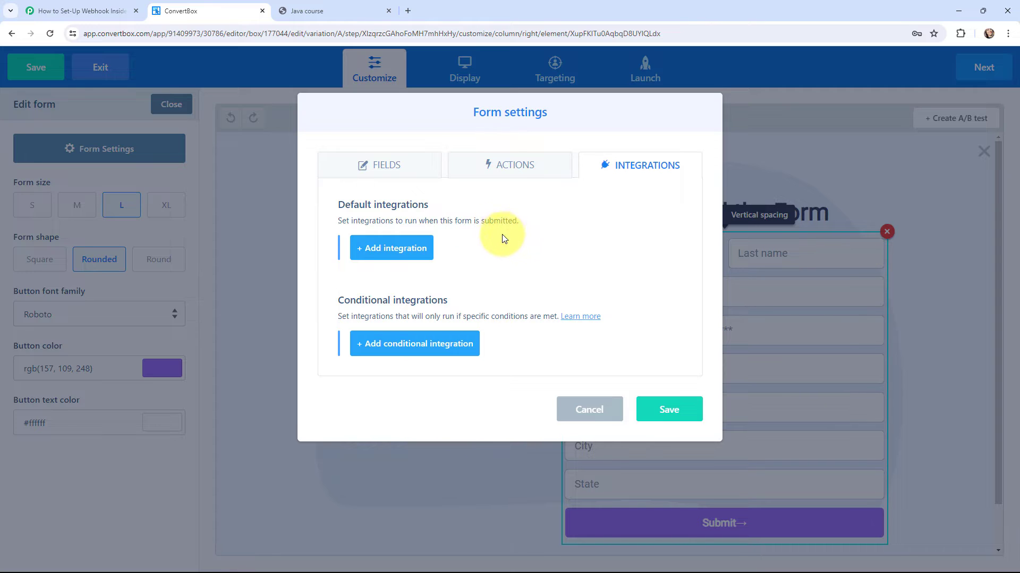
Step: Add a new form integration of type Webhooks, then return to the Pabbly webhook URL
{"action": "left_click", "coordinate": [394, 248]}
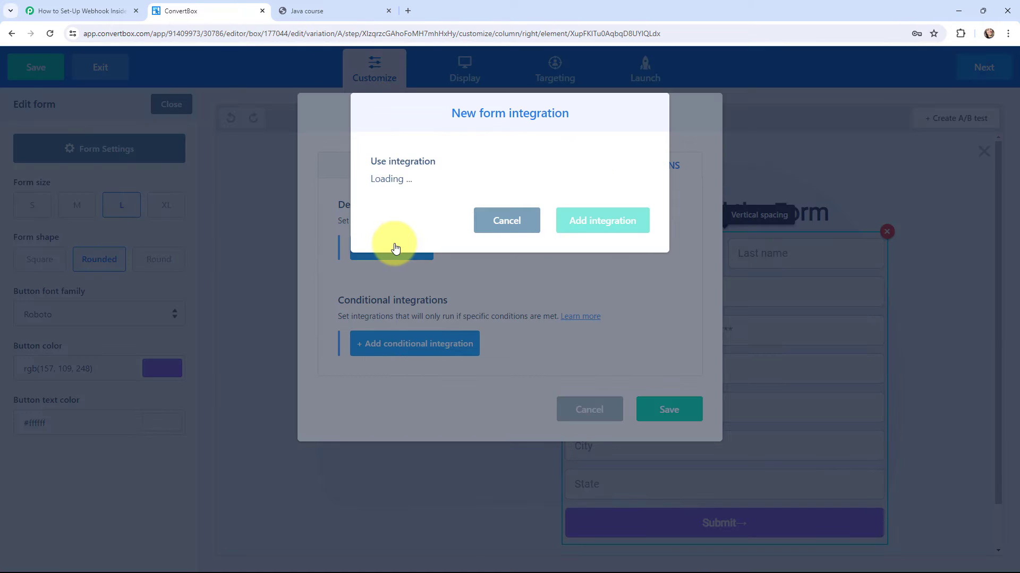
{"action": "left_click", "coordinate": [422, 183]}
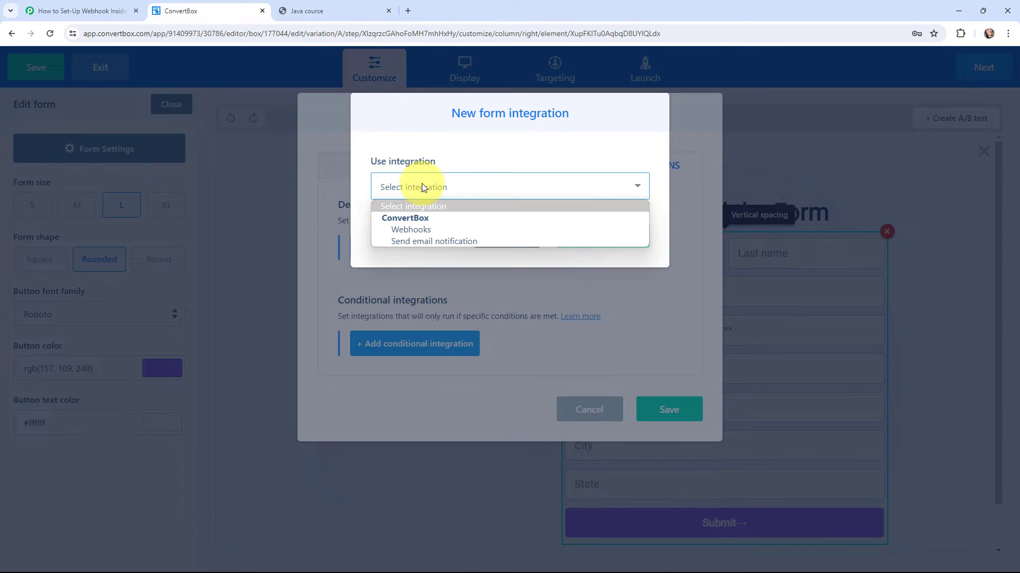
{"action": "left_click", "coordinate": [422, 229]}
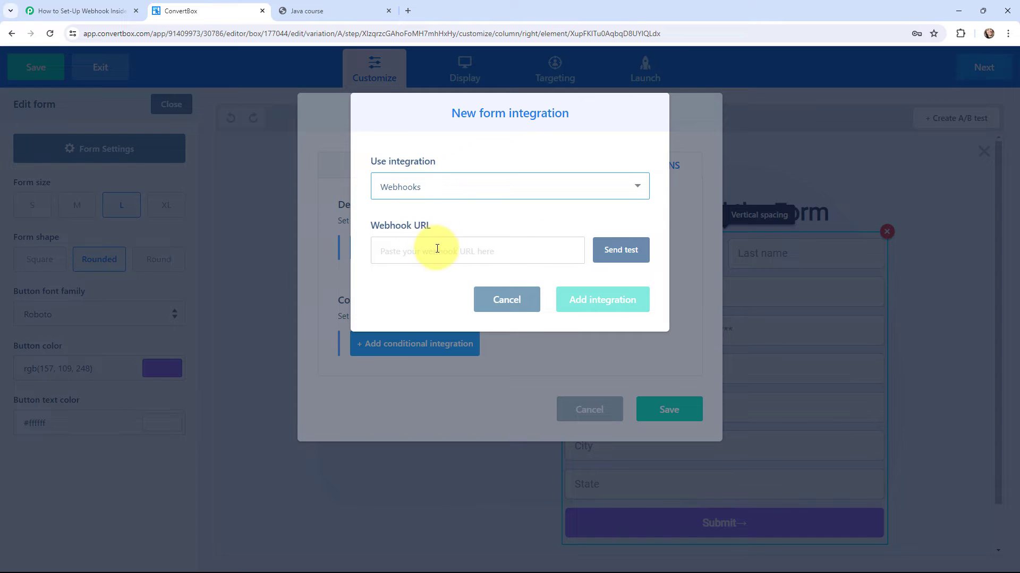
{"action": "left_click", "coordinate": [90, 4]}
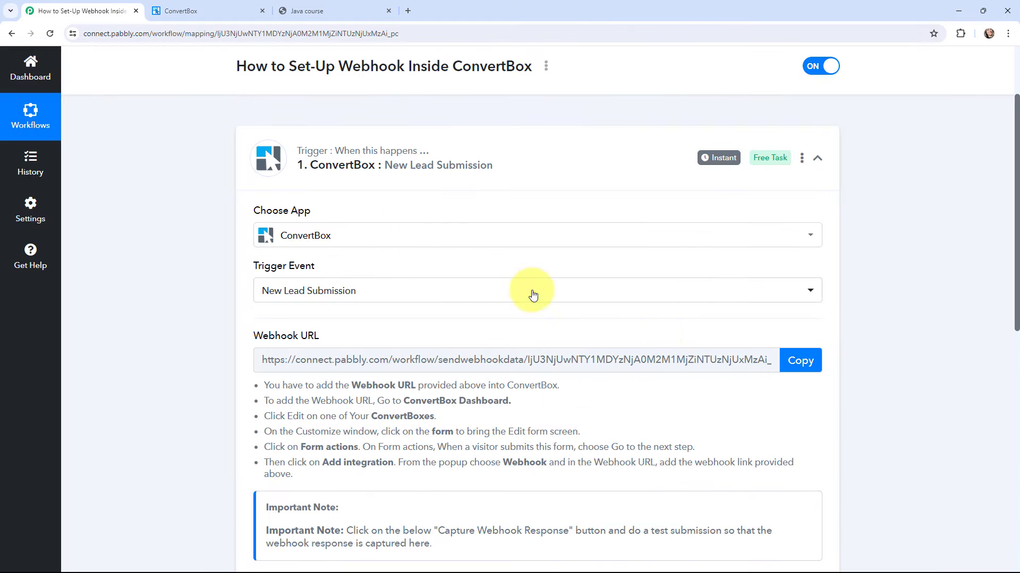
Step: Copy the Pabbly webhook URL into ConvertBox's Webhook URL field and send a test
{"action": "left_click", "coordinate": [794, 361]}
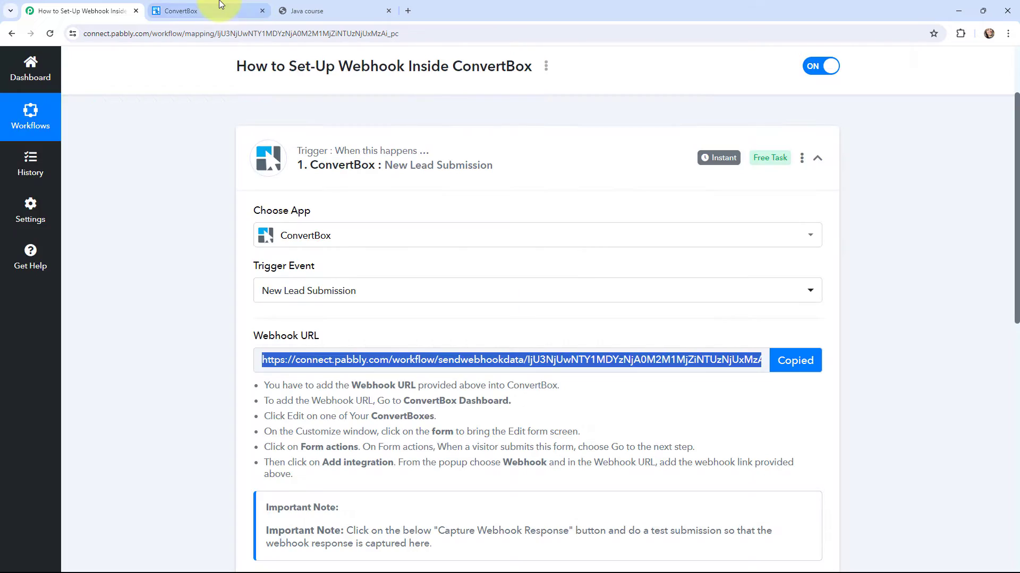
{"action": "left_click", "coordinate": [180, 11]}
{"action": "left_click", "coordinate": [418, 253]}
{"action": "key", "text": "ctrl+v"}
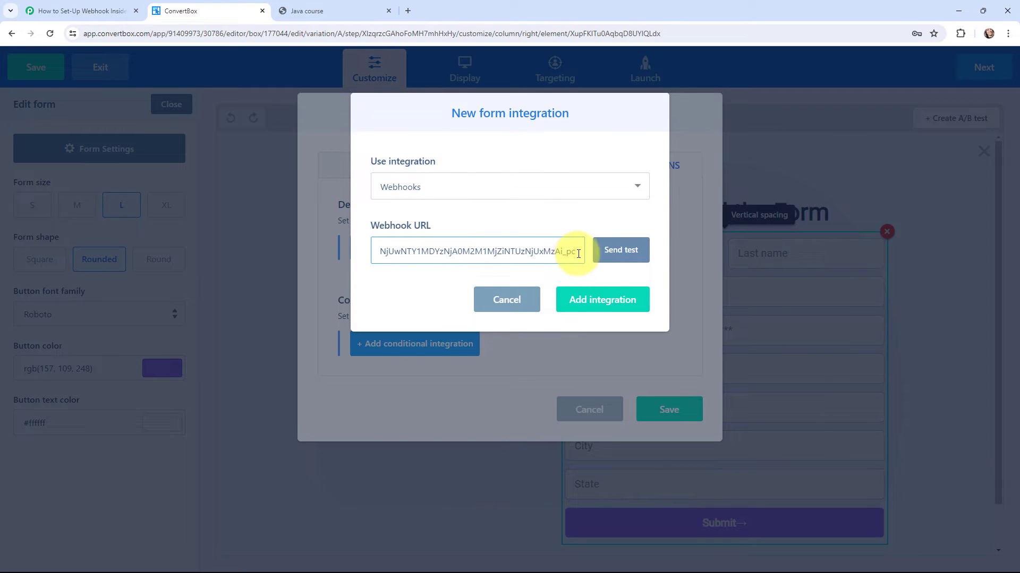
{"action": "left_click", "coordinate": [621, 256]}
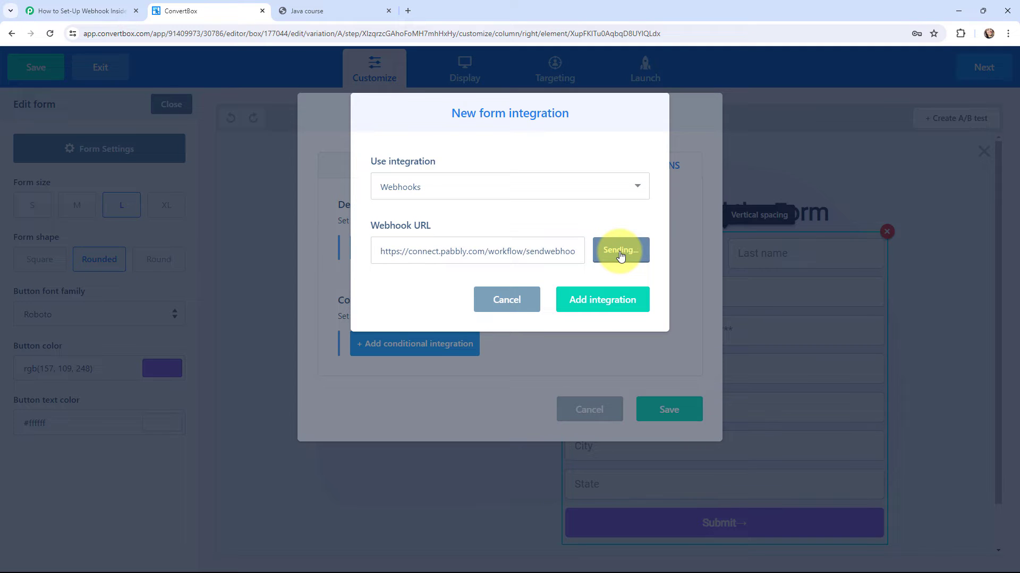
{"action": "key", "text": "ctrl+shift+Tab"}
{"action": "scroll", "coordinate": [488, 234], "scroll_direction": "down", "scroll_amount": 5}
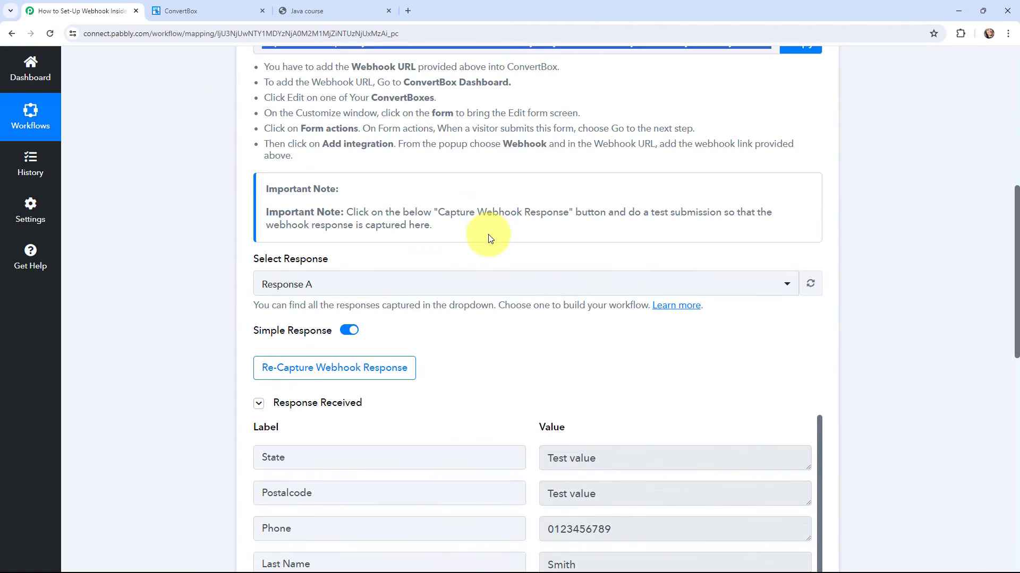
{"action": "scroll", "coordinate": [515, 184], "scroll_direction": "down", "scroll_amount": 1}
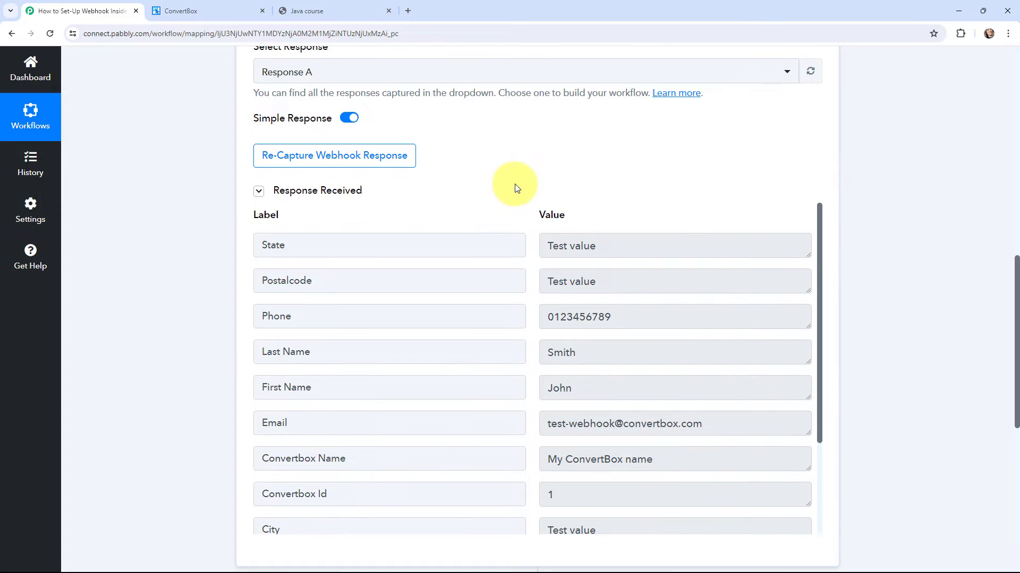
{"action": "scroll", "coordinate": [528, 279], "scroll_direction": "down", "scroll_amount": 1}
{"action": "scroll", "coordinate": [528, 279], "scroll_direction": "down", "scroll_amount": 2}
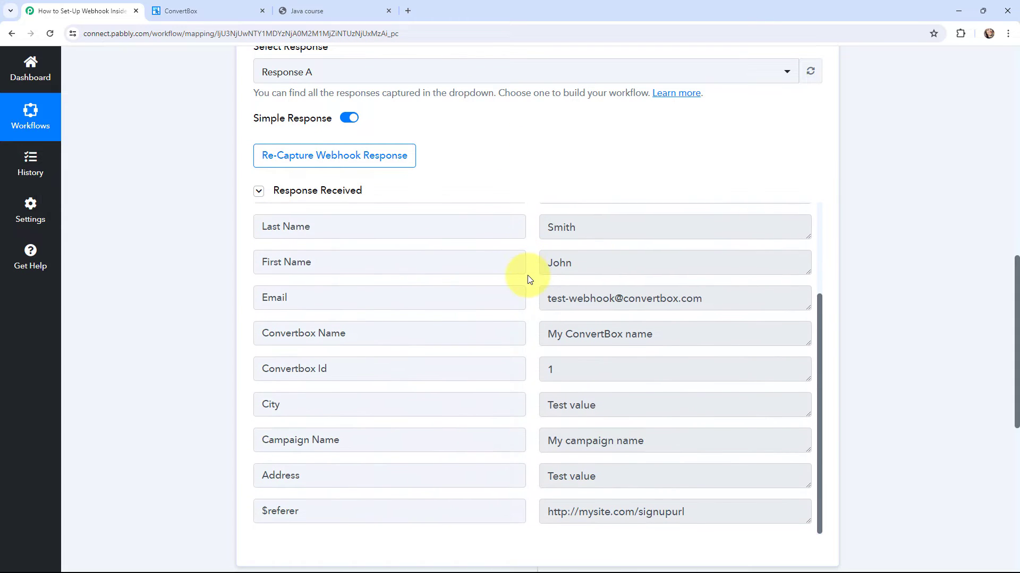
{"action": "scroll", "coordinate": [528, 278], "scroll_direction": "up", "scroll_amount": 3}
{"action": "left_click", "coordinate": [181, 11]}
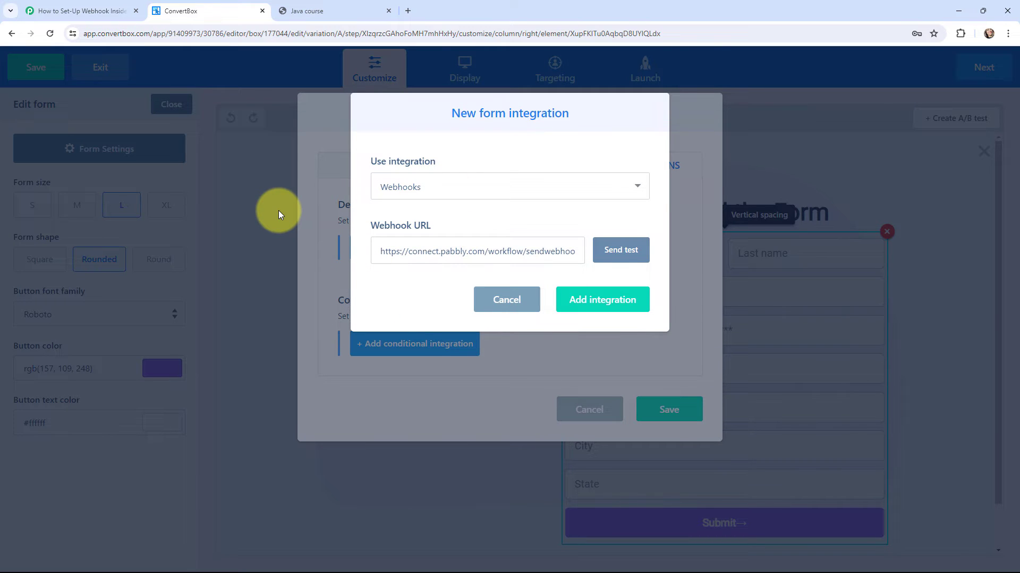
Step: Add the webhook integration, save Form settings, and step through Display, Targeting and Launch to Finish
{"action": "left_click", "coordinate": [581, 300]}
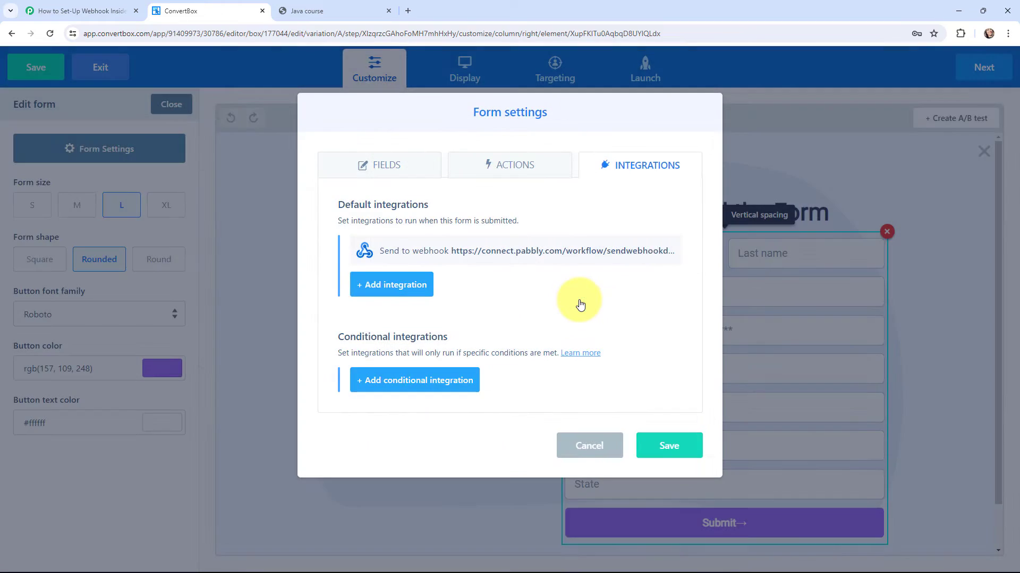
{"action": "left_click", "coordinate": [654, 448]}
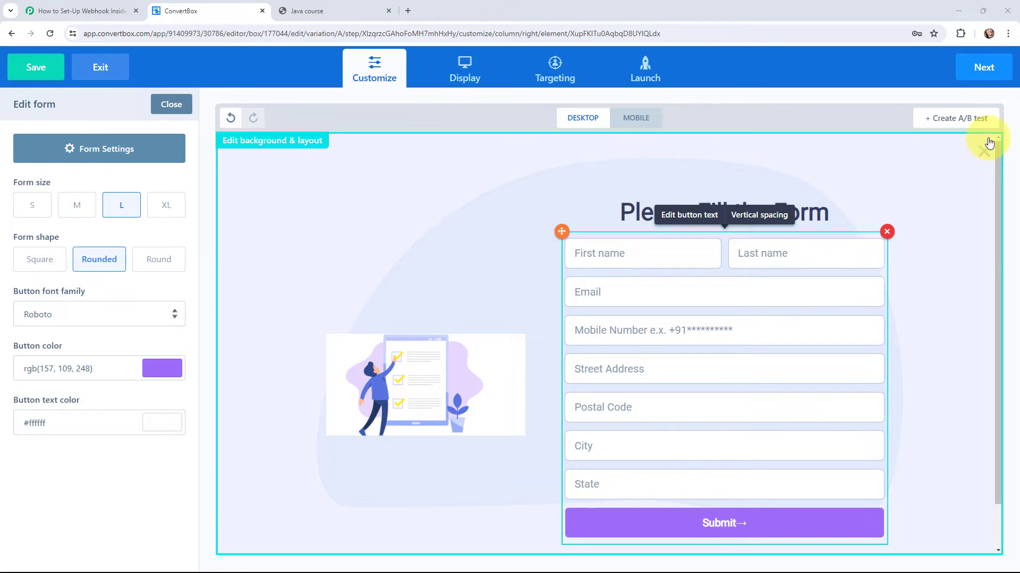
{"action": "left_click", "coordinate": [993, 67]}
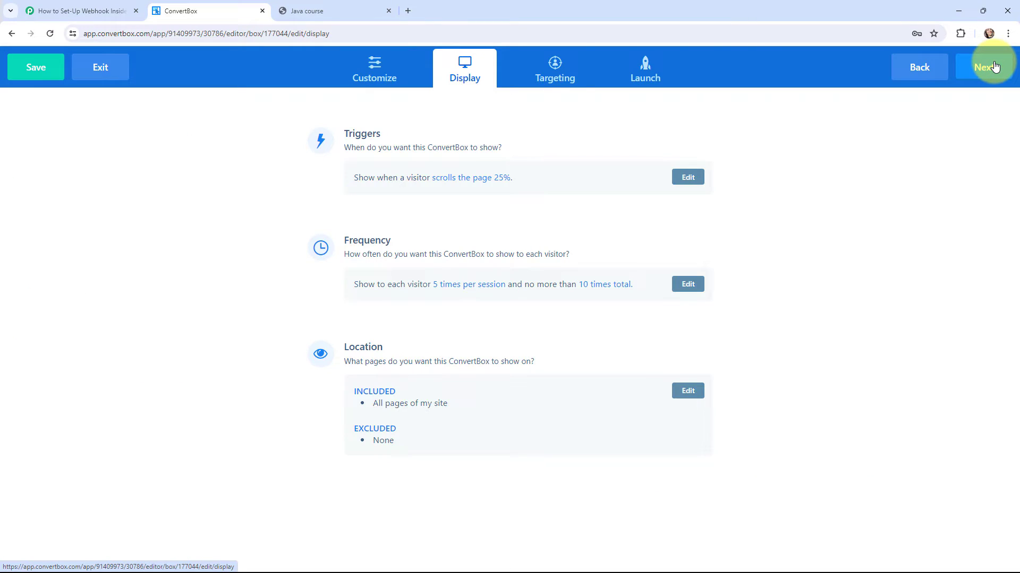
{"action": "left_click", "coordinate": [995, 67]}
{"action": "left_click", "coordinate": [995, 67]}
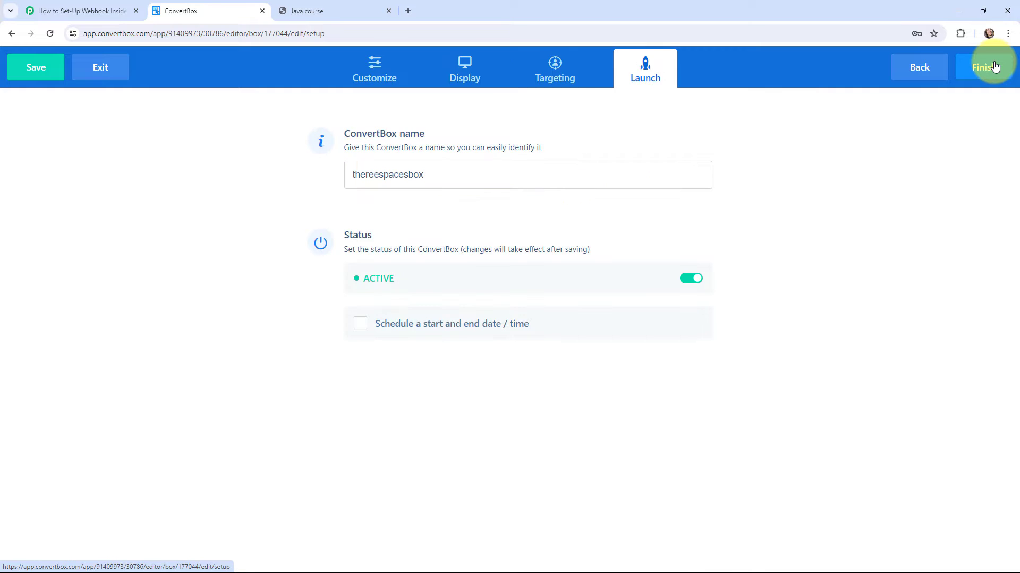
{"action": "left_click", "coordinate": [983, 68]}
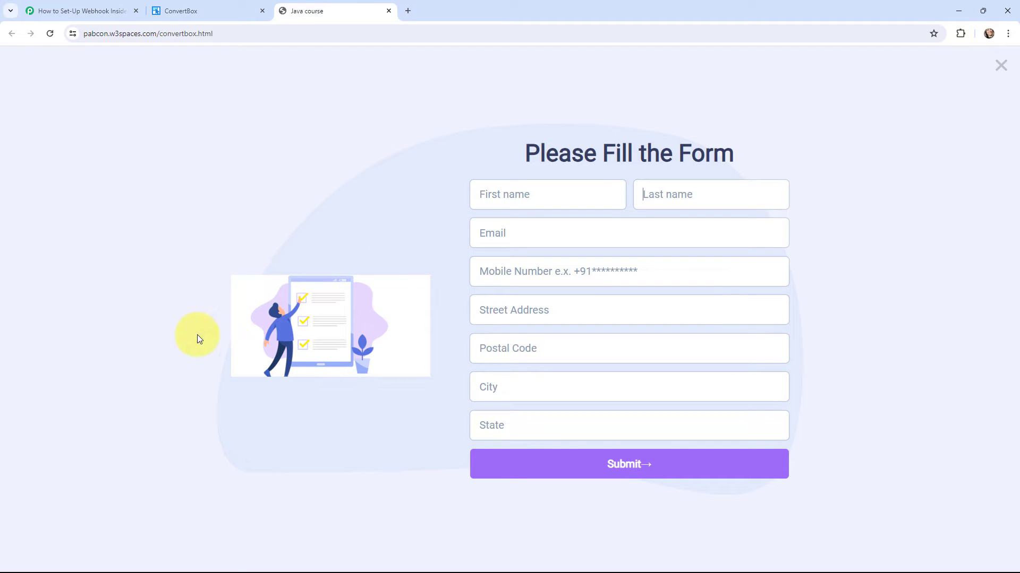
Step: Return to the Pabbly workflow's ConvertBox trigger settings
{"action": "left_click", "coordinate": [69, 9]}
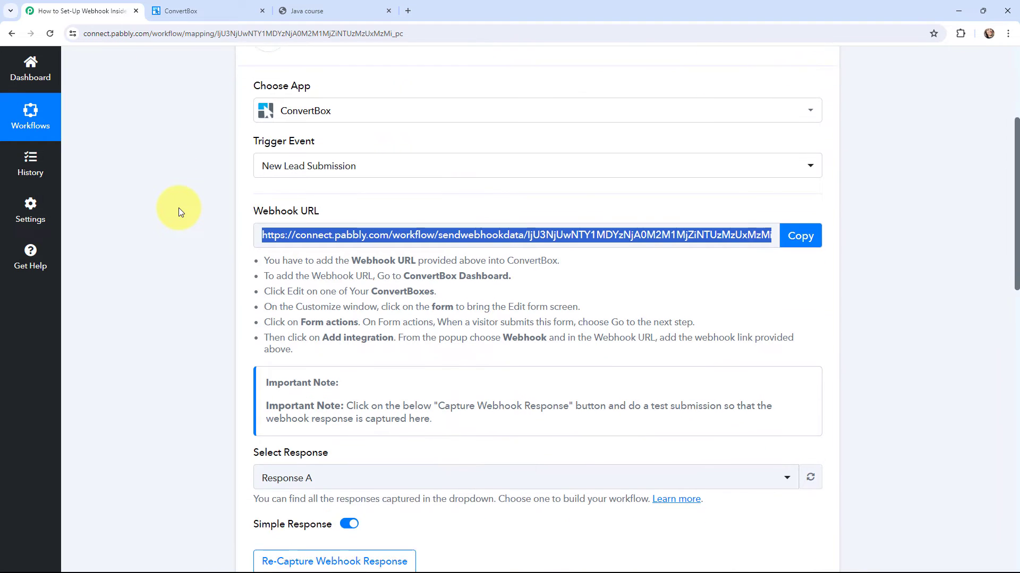
Step: Re-capture the webhook response, confirming with Yes, and go to the live form page
{"action": "scroll", "coordinate": [178, 209], "scroll_direction": "down", "scroll_amount": 7}
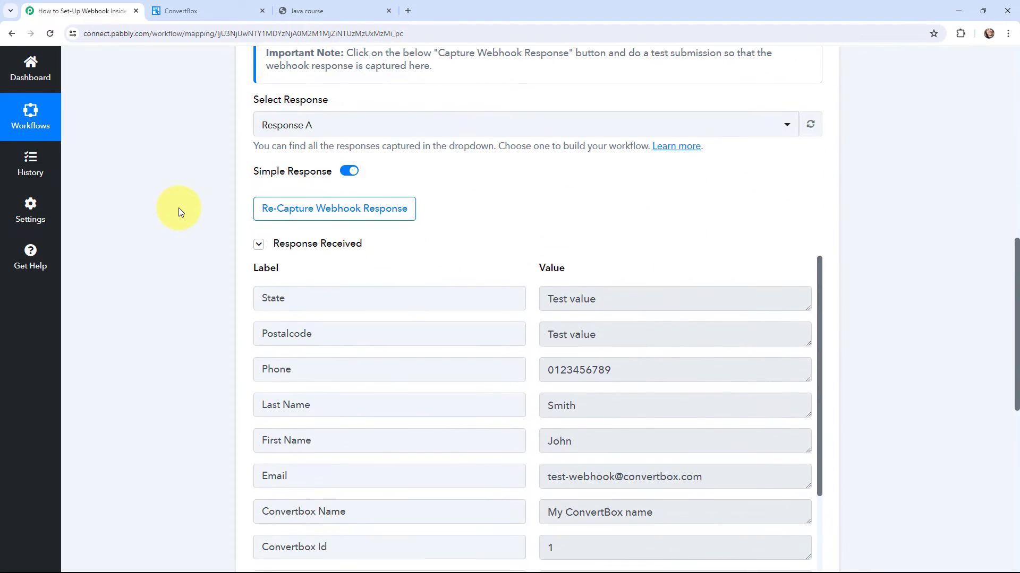
{"action": "scroll", "coordinate": [179, 208], "scroll_direction": "down", "scroll_amount": 1}
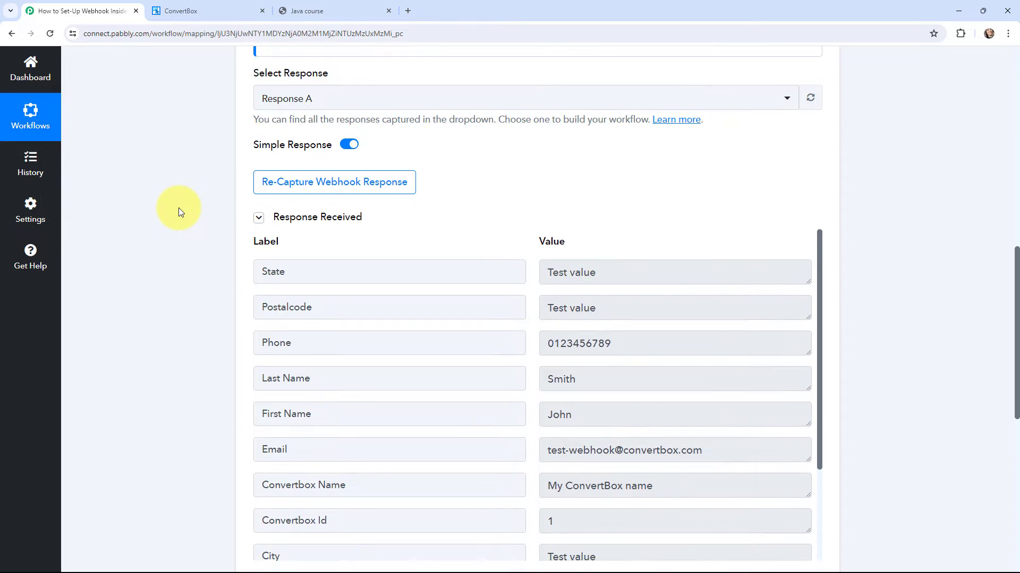
{"action": "scroll", "coordinate": [533, 264], "scroll_direction": "down", "scroll_amount": 2}
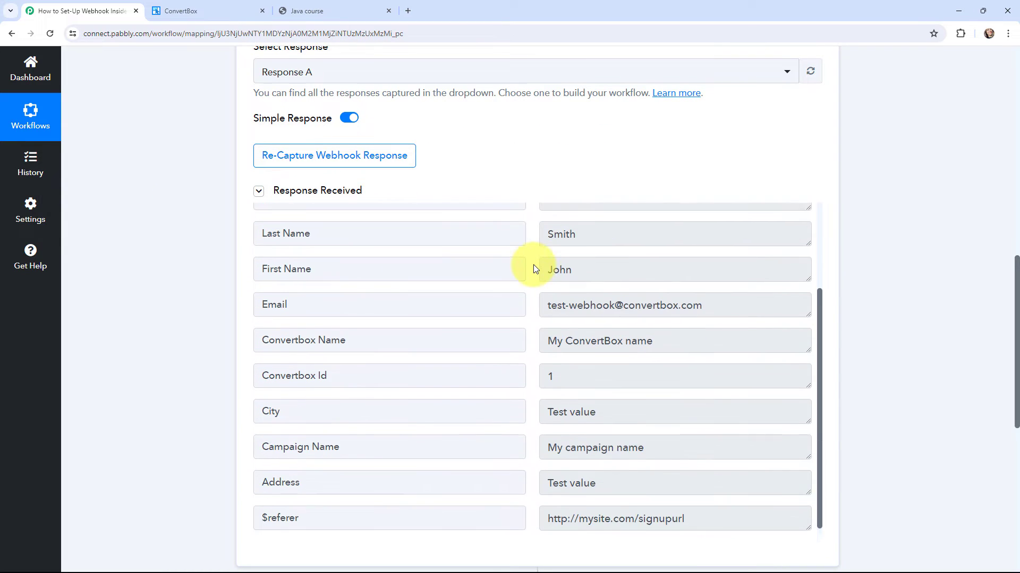
{"action": "scroll", "coordinate": [533, 265], "scroll_direction": "up", "scroll_amount": 2}
{"action": "left_click", "coordinate": [393, 171]}
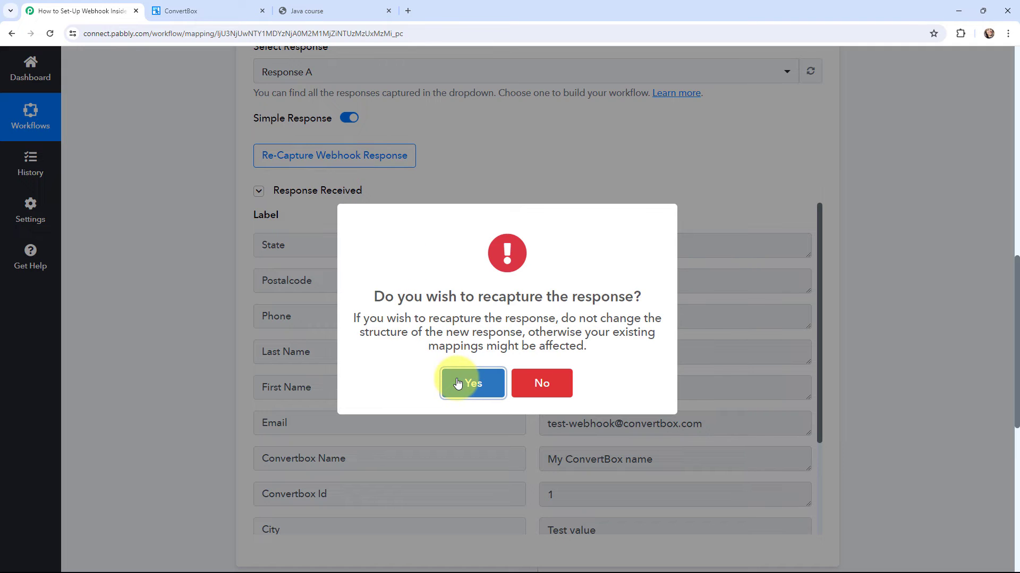
{"action": "left_click", "coordinate": [458, 383]}
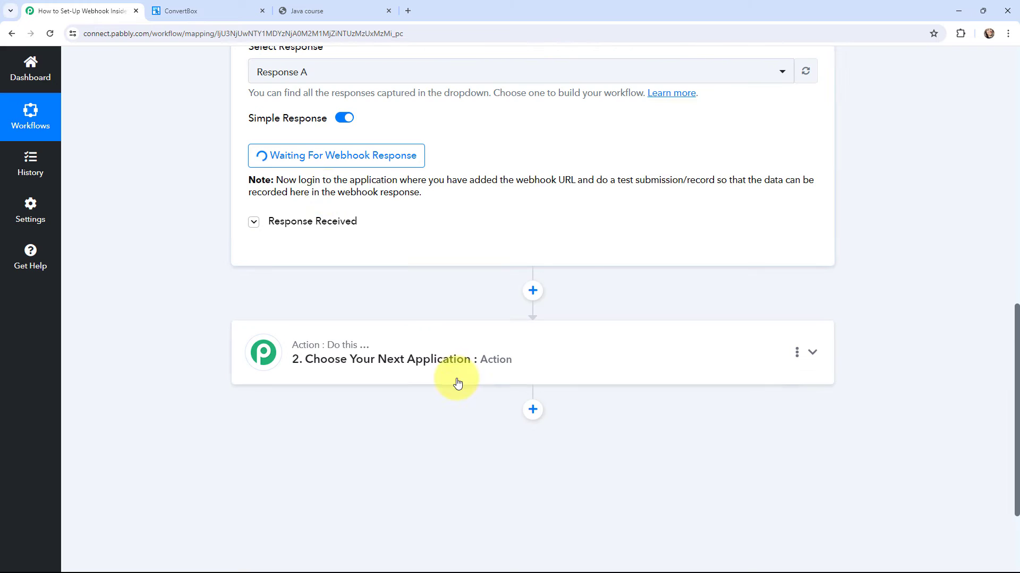
{"action": "left_click", "coordinate": [330, 10]}
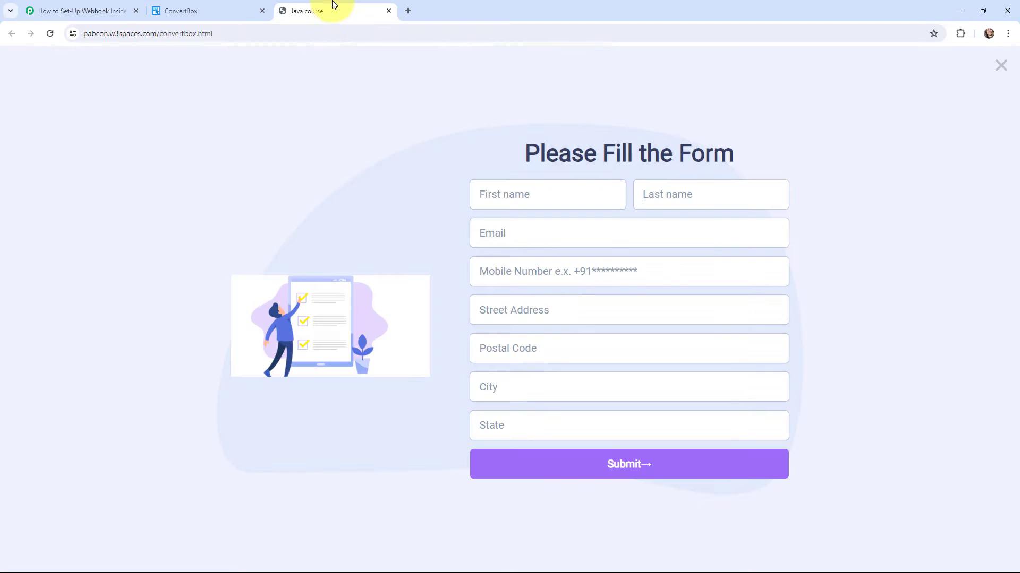
Step: Enter the test lead's first name, last name and e-mail address in the form
{"action": "left_click", "coordinate": [512, 203]}
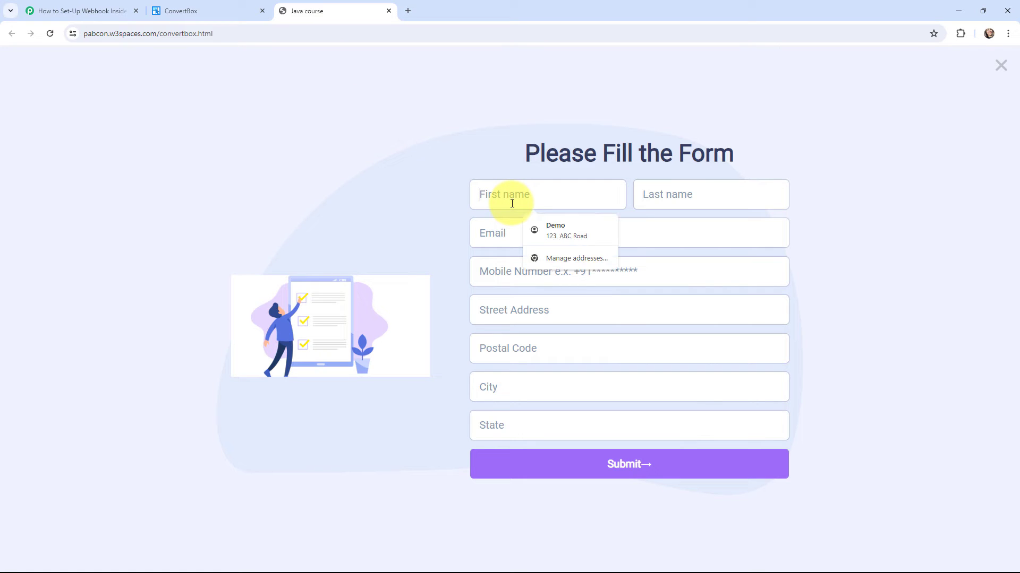
{"action": "type", "text": "Today"}
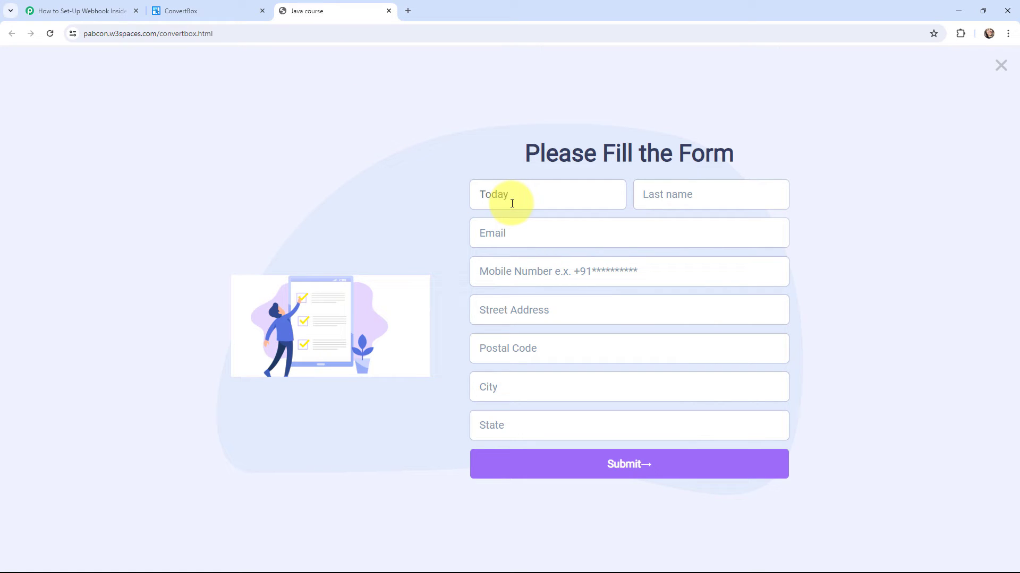
{"action": "left_click", "coordinate": [668, 195]}
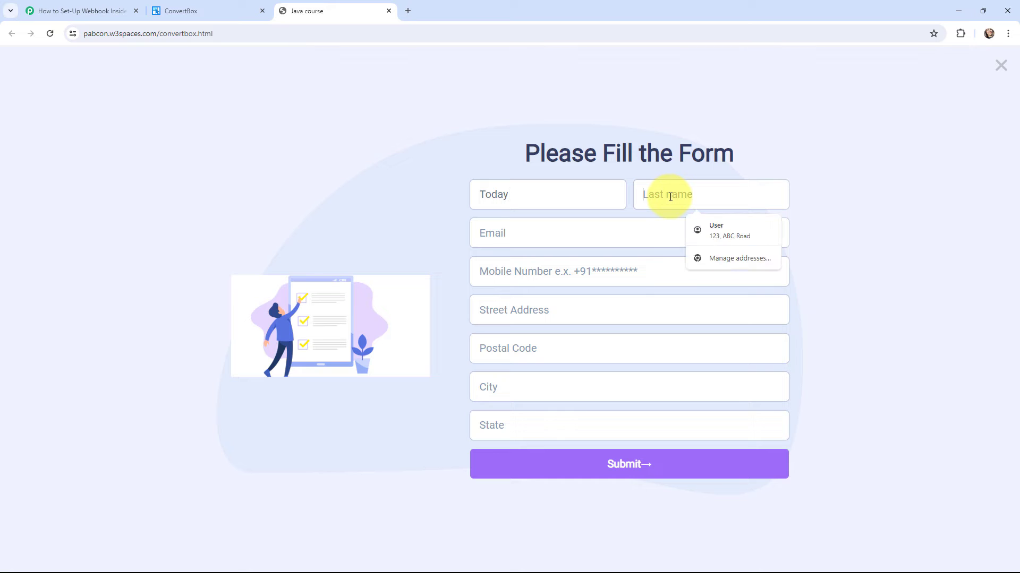
{"action": "type", "text": "Lead"}
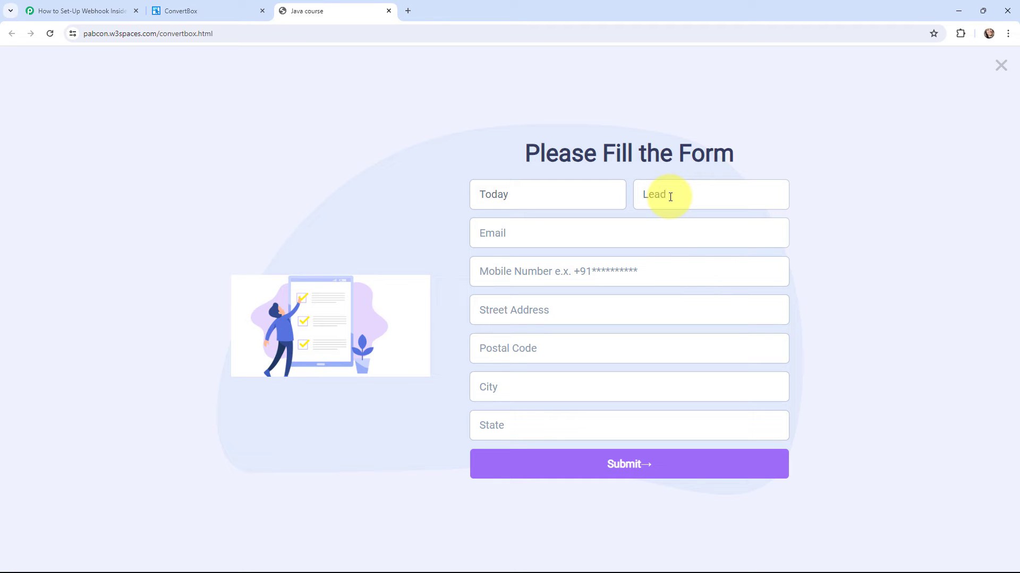
{"action": "left_click", "coordinate": [617, 242]}
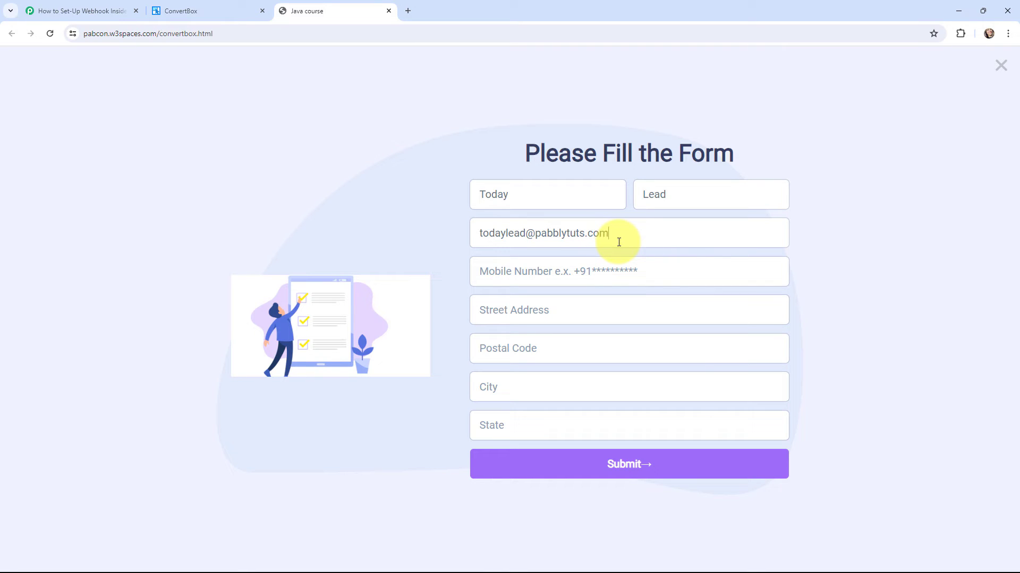
Step: Enter the lead's mobile number and autofill the street address, postal code, city and state
{"action": "left_click", "coordinate": [603, 275]}
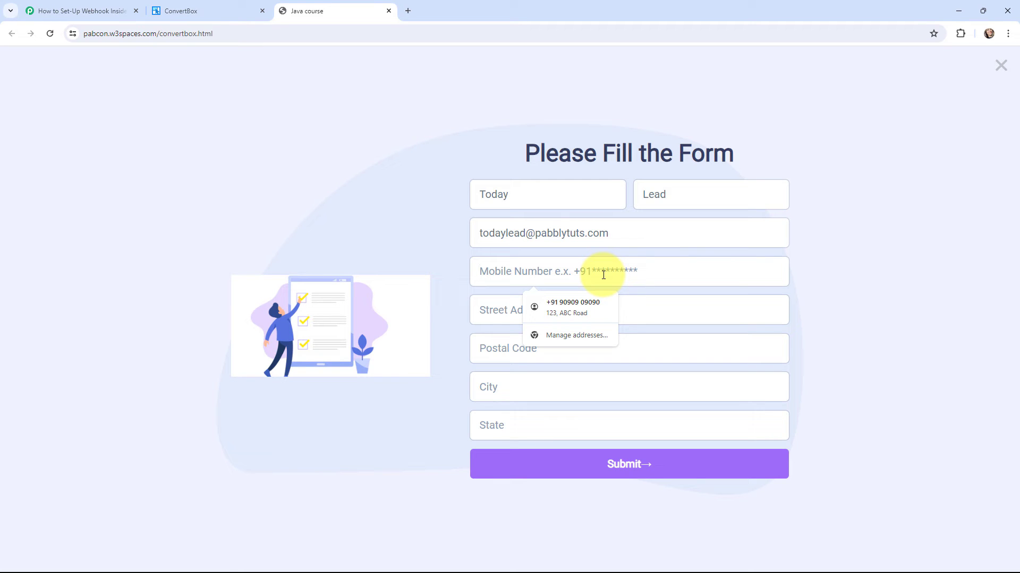
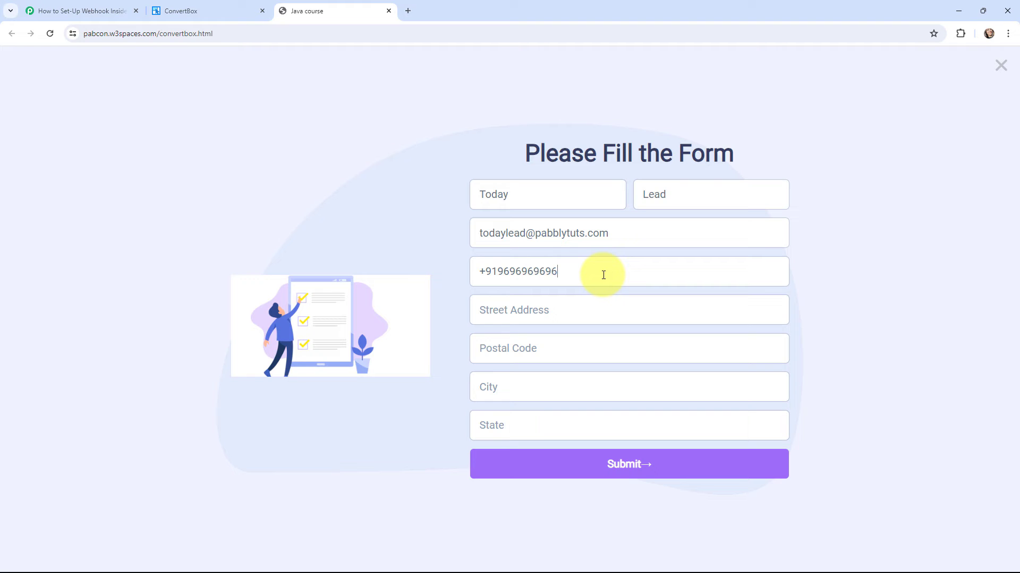
{"action": "left_click", "coordinate": [517, 318]}
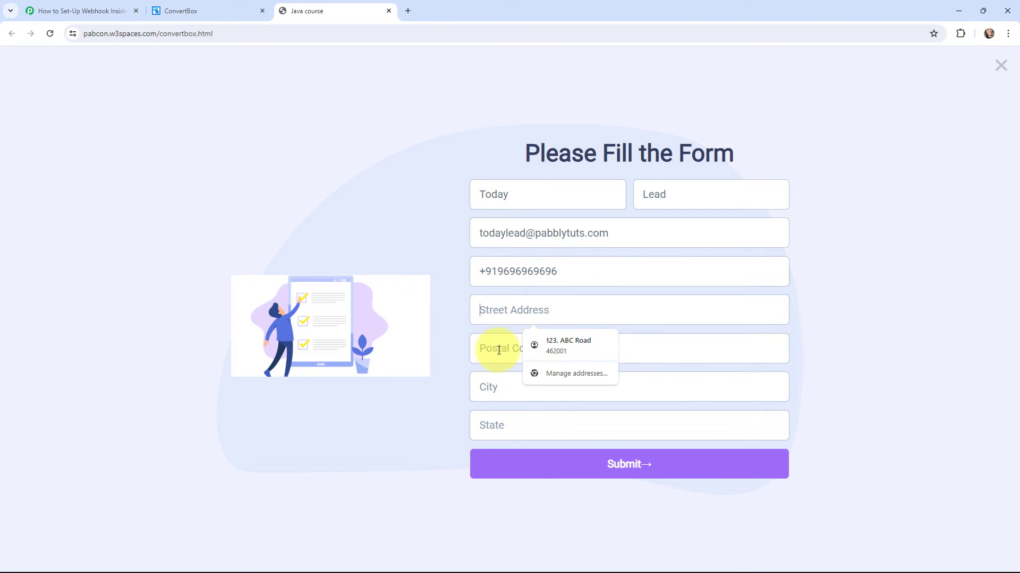
{"action": "left_click", "coordinate": [549, 344]}
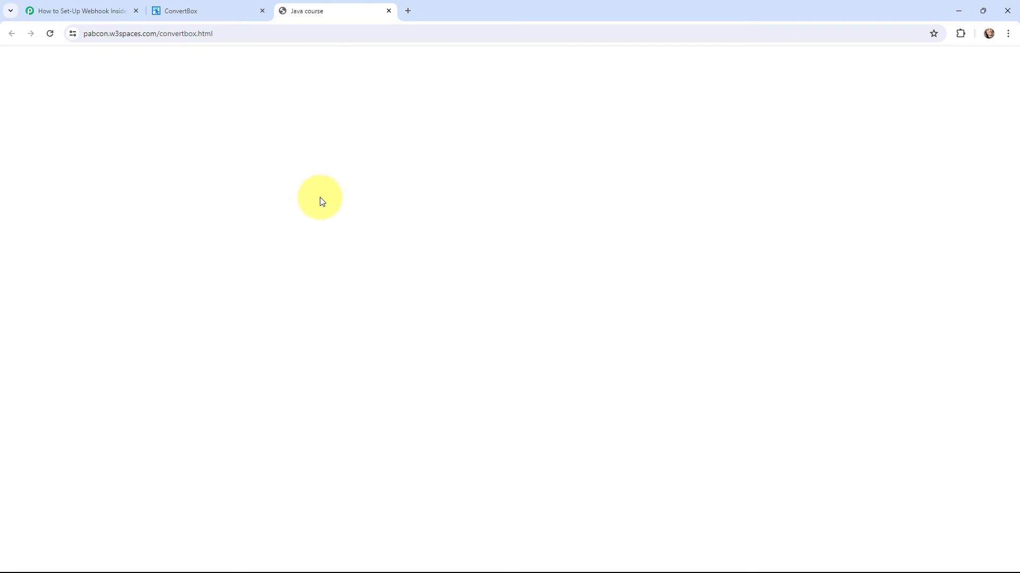
Step: In Pabbly's Response Received, highlight captured State Madhya Pradesh, Postalcode 462001, phone and name values
{"action": "left_click", "coordinate": [72, 5]}
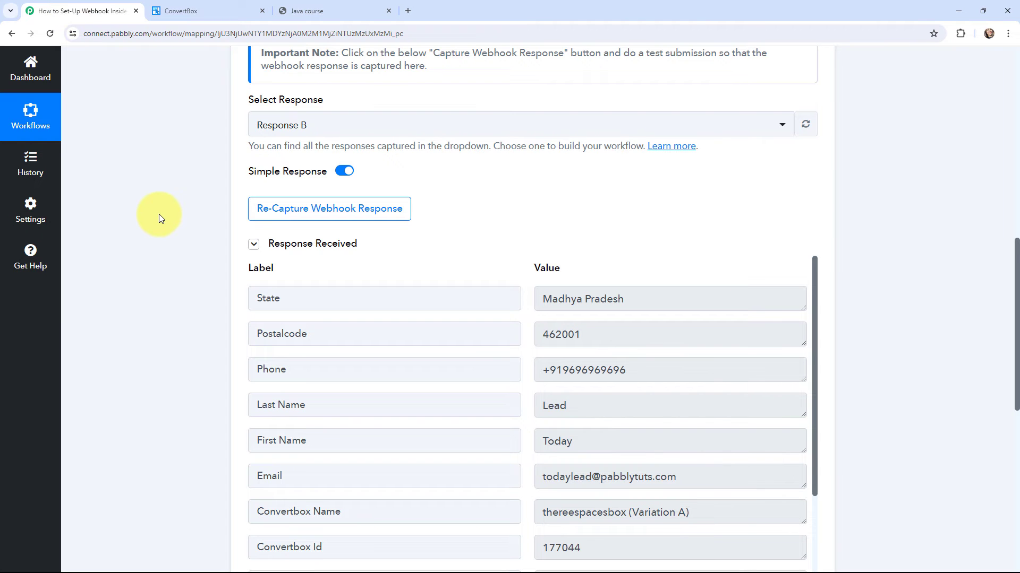
{"action": "scroll", "coordinate": [158, 215], "scroll_direction": "down", "scroll_amount": 1}
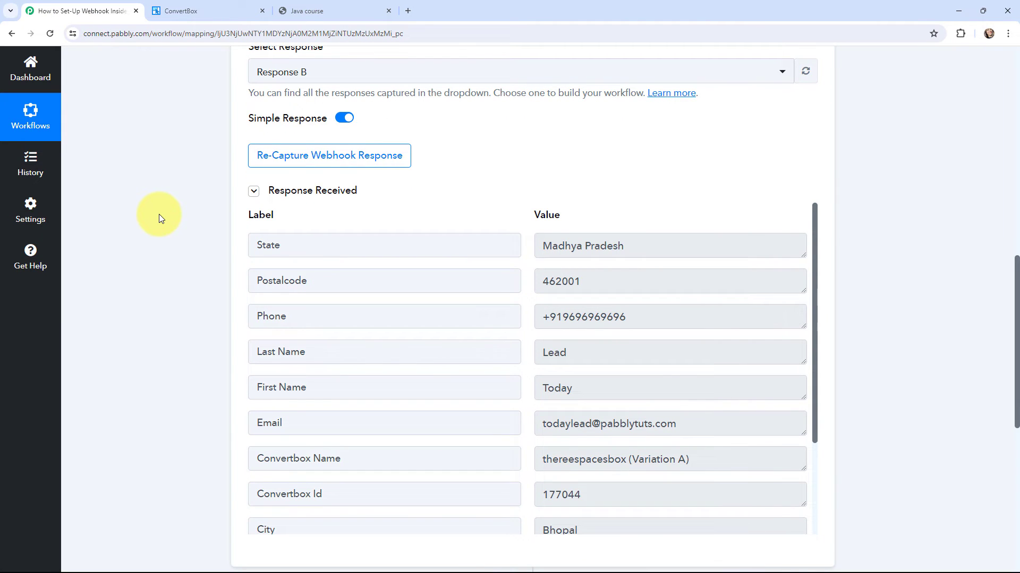
{"action": "scroll", "coordinate": [159, 214], "scroll_direction": "down", "scroll_amount": 1}
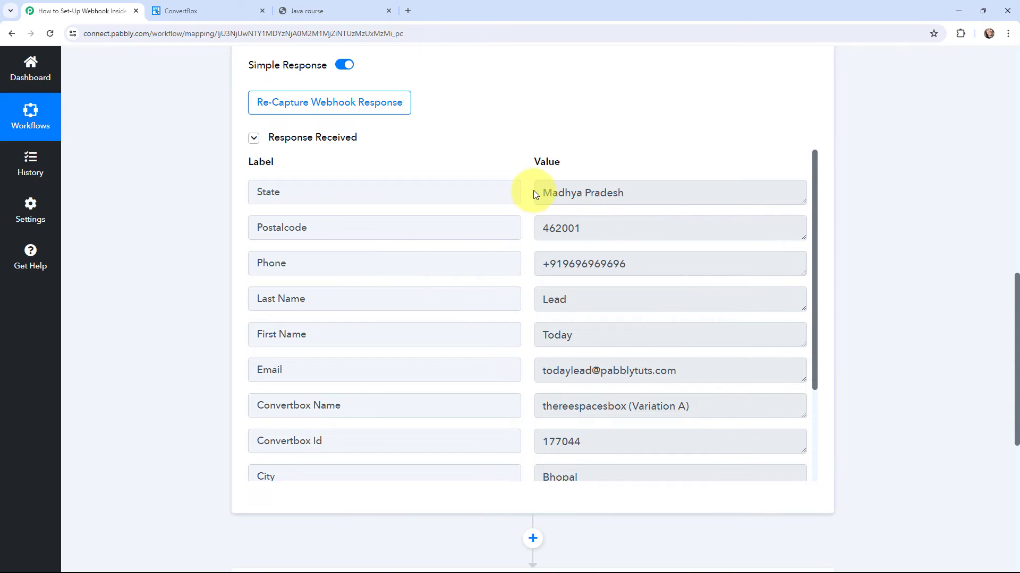
{"action": "left_click_drag", "start_coordinate": [535, 194], "coordinate": [622, 225]}
{"action": "left_click_drag", "start_coordinate": [542, 229], "coordinate": [621, 233]}
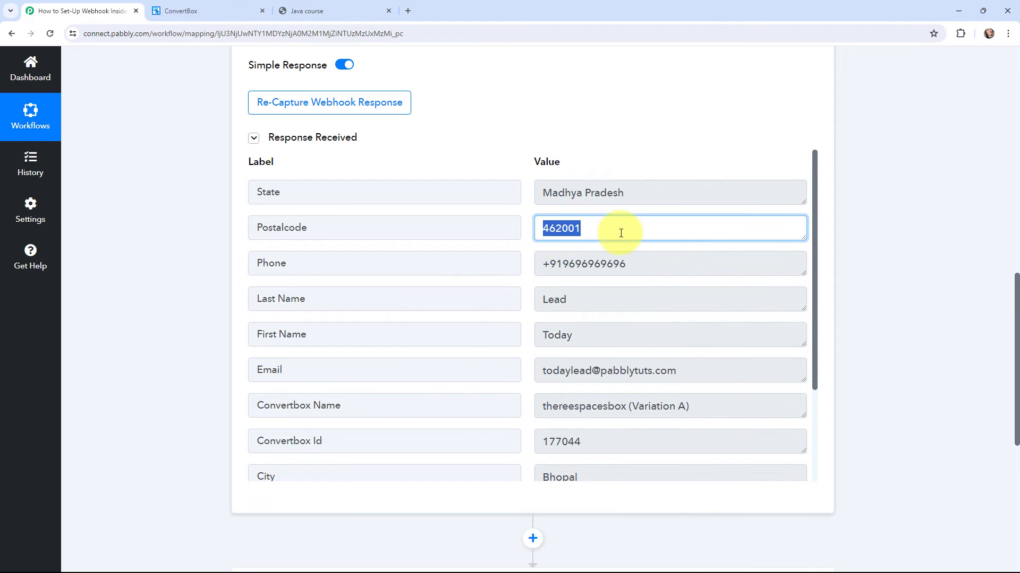
{"action": "left_click_drag", "start_coordinate": [542, 263], "coordinate": [645, 283]}
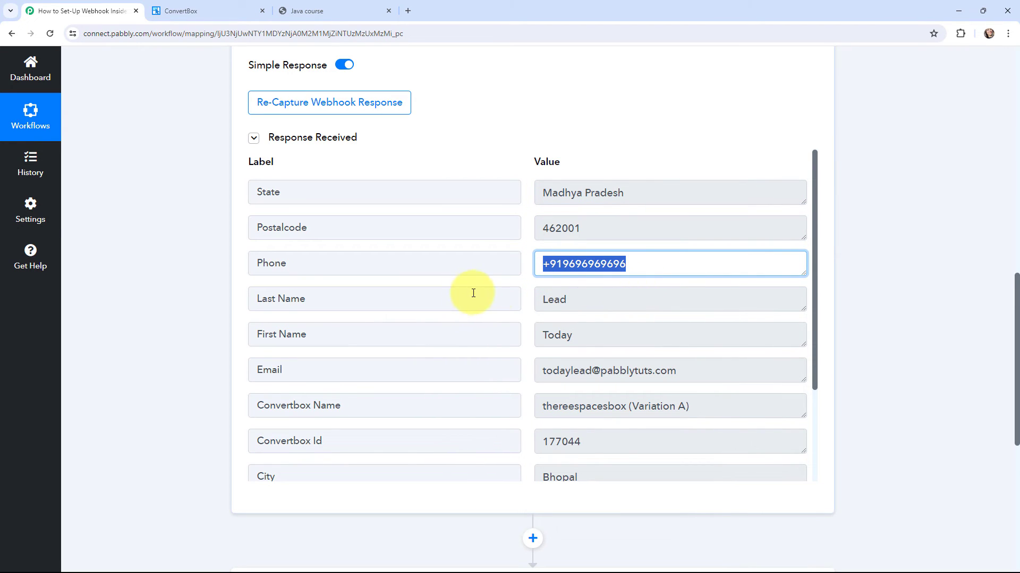
{"action": "left_click_drag", "start_coordinate": [537, 301], "coordinate": [569, 301]}
{"action": "left_click_drag", "start_coordinate": [531, 340], "coordinate": [696, 390]}
{"action": "left_click", "coordinate": [524, 382]}
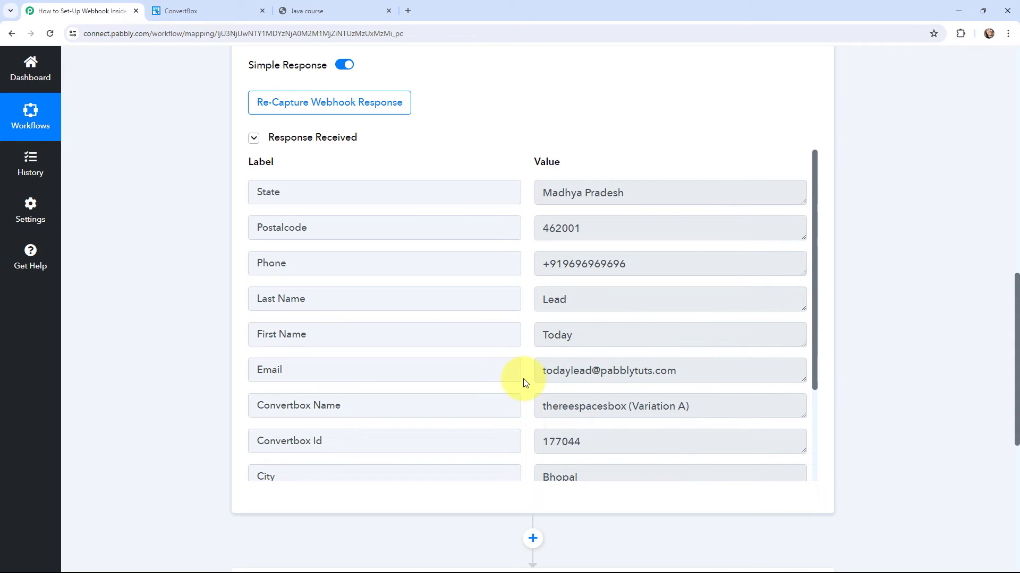
Step: Highlight the captured Campaign Name and Address values, then scroll back to the top
{"action": "scroll", "coordinate": [524, 380], "scroll_direction": "down", "scroll_amount": 3}
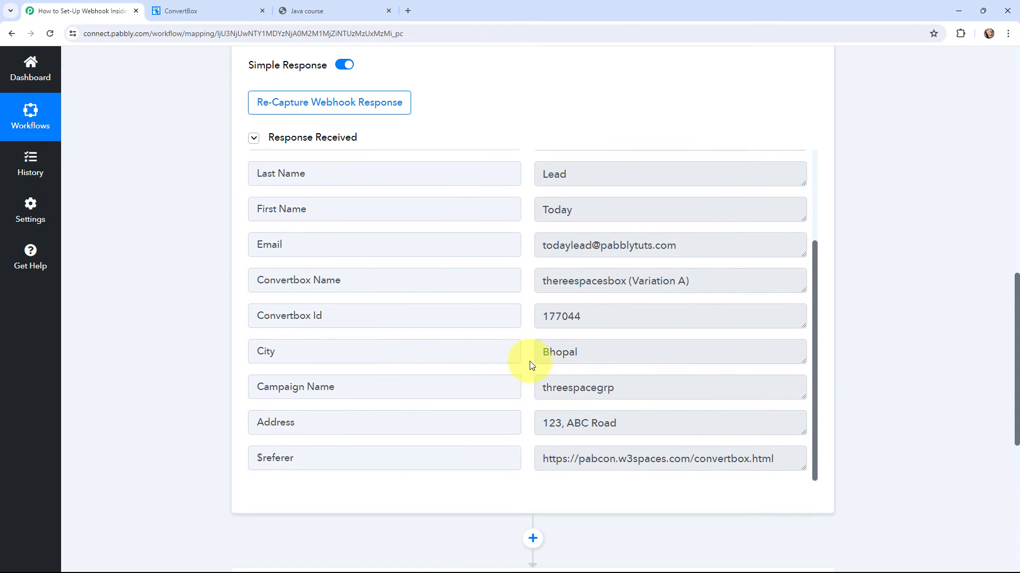
{"action": "left_click_drag", "start_coordinate": [535, 389], "coordinate": [647, 392]}
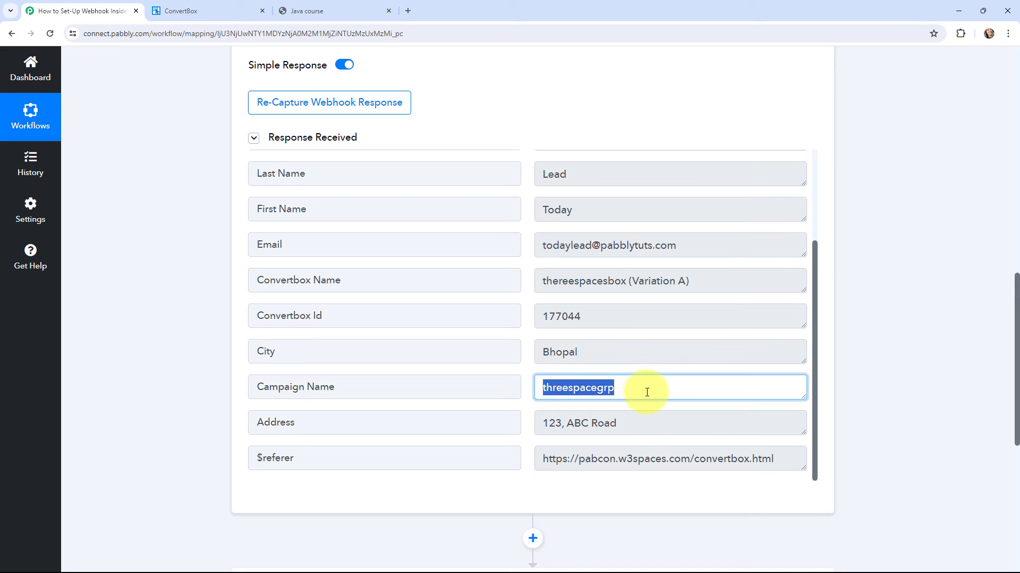
{"action": "left_click_drag", "start_coordinate": [536, 421], "coordinate": [667, 419]}
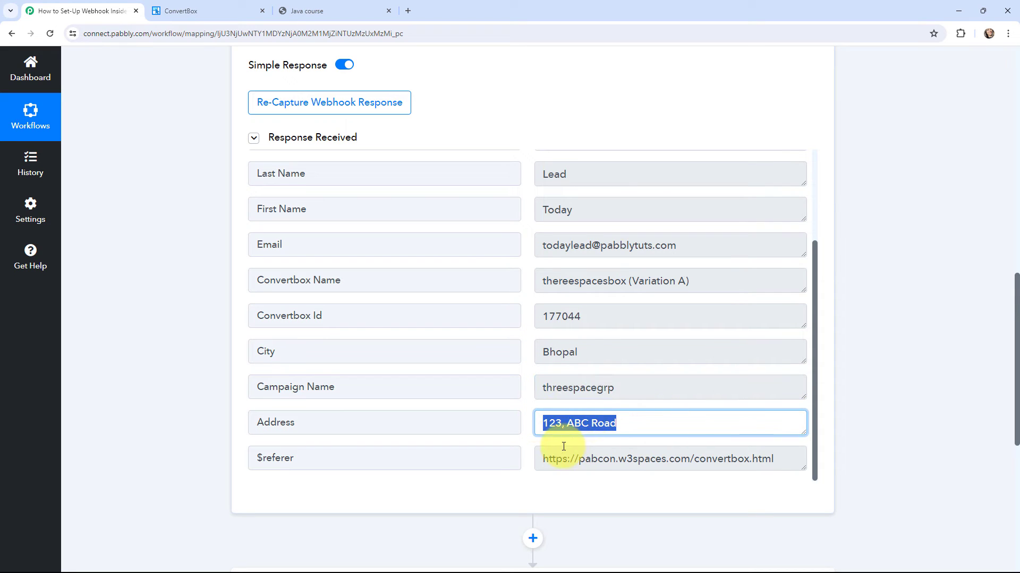
{"action": "left_click", "coordinate": [877, 413]}
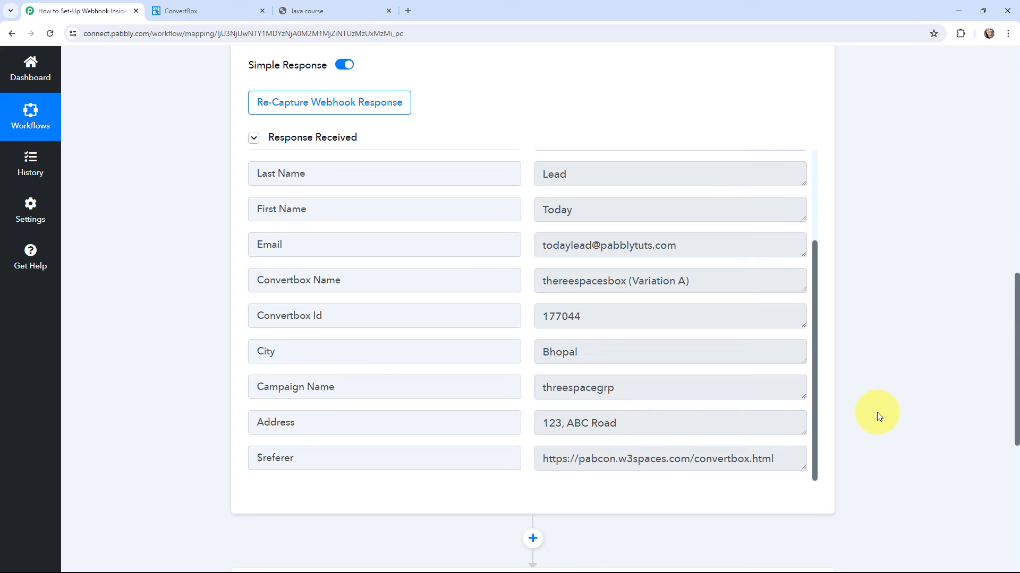
{"action": "left_click_drag", "start_coordinate": [817, 363], "coordinate": [816, 172]}
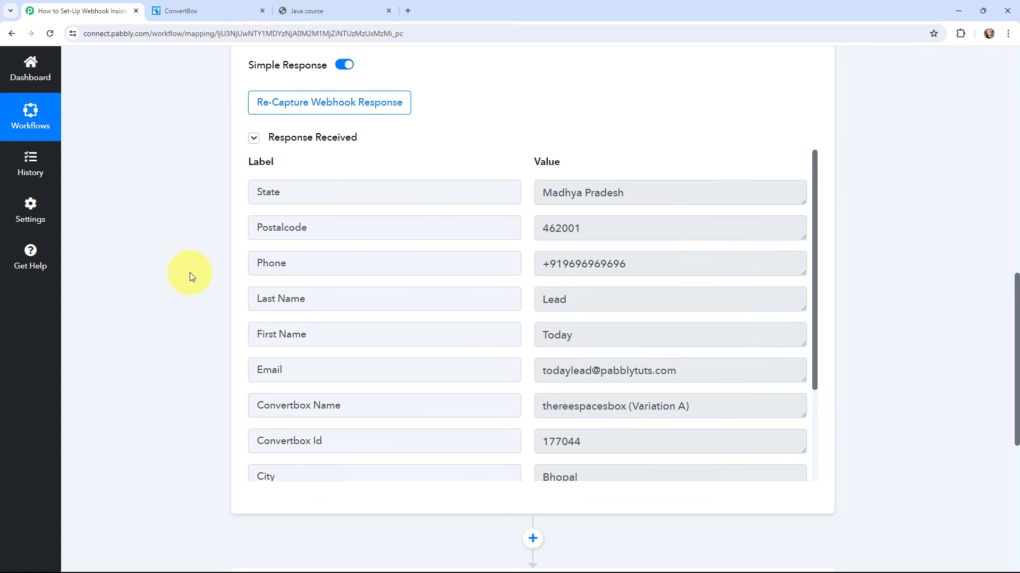
{"action": "scroll", "coordinate": [189, 273], "scroll_direction": "up", "scroll_amount": 15}
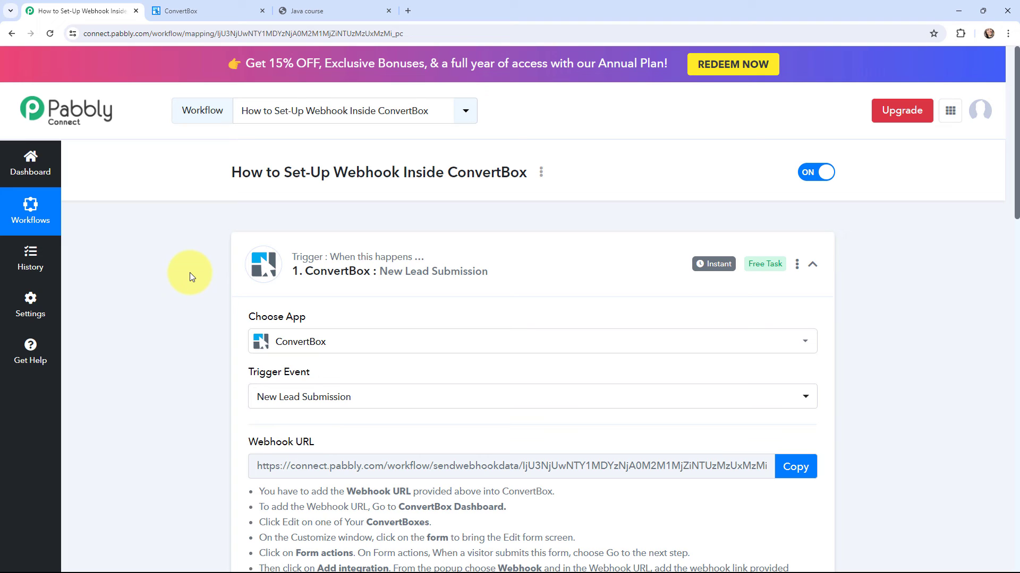
Step: Collapse the ConvertBox trigger, briefly expand the Choose Your Next Application step, then collapse it
{"action": "left_click", "coordinate": [240, 266]}
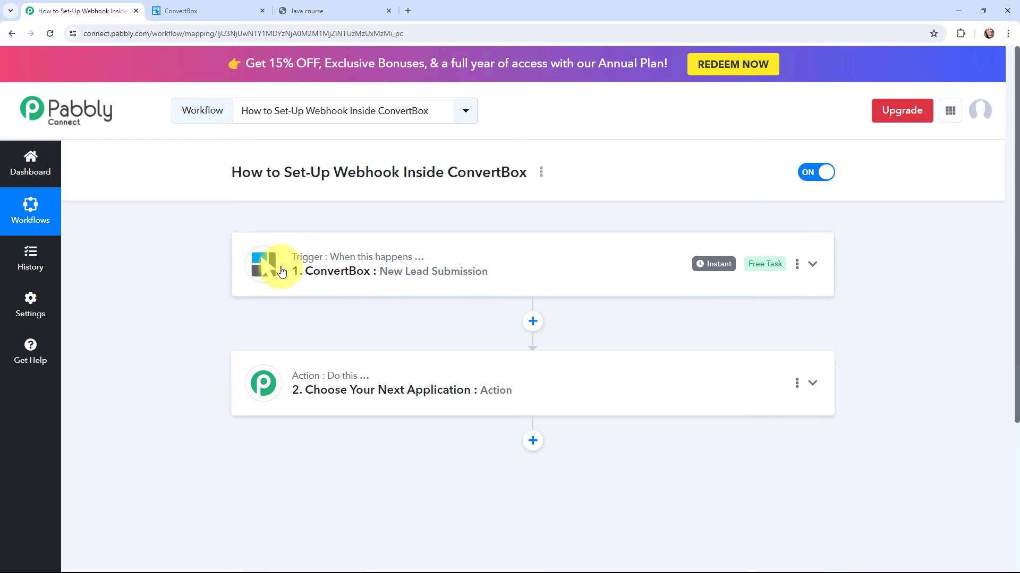
{"action": "left_click", "coordinate": [240, 373]}
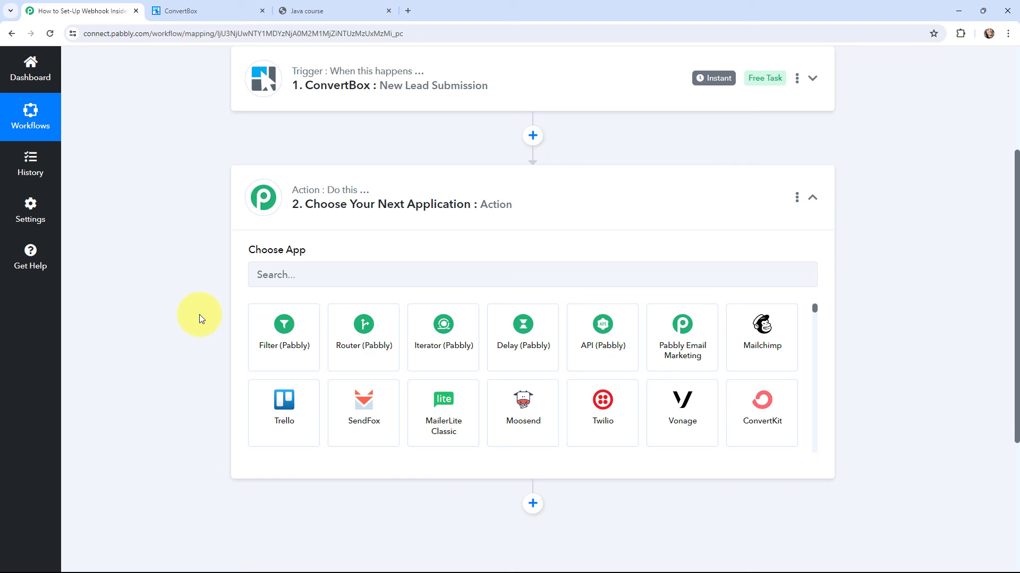
{"action": "left_click", "coordinate": [234, 198]}
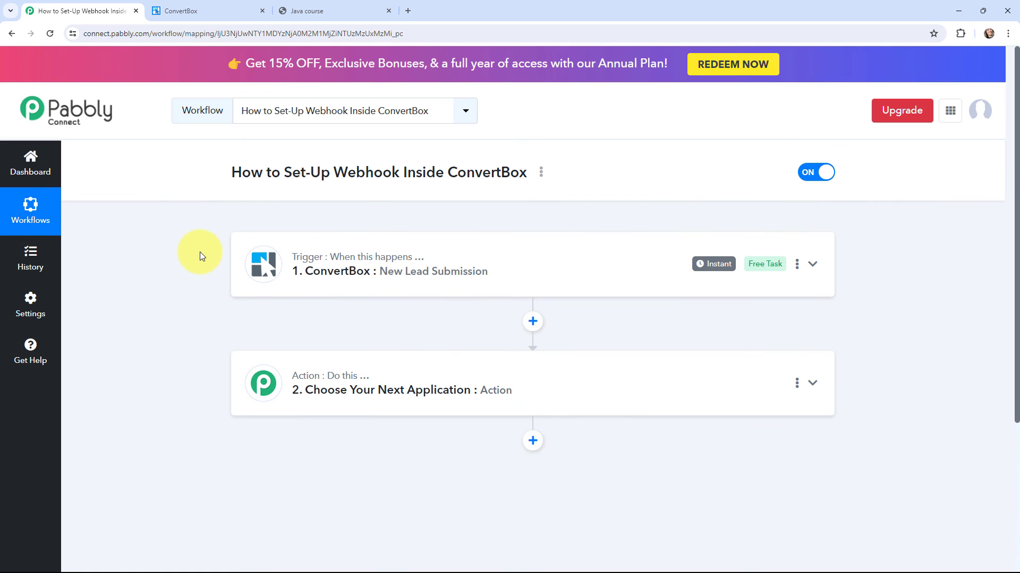